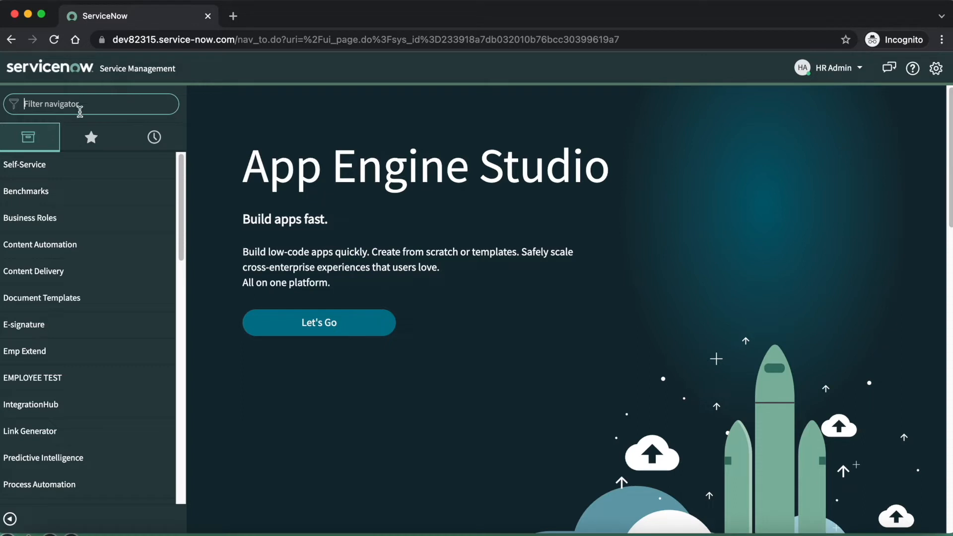
Open the HR Profiles list in a new tab and filter out records whose Country of birth is empty
text(hr pro)
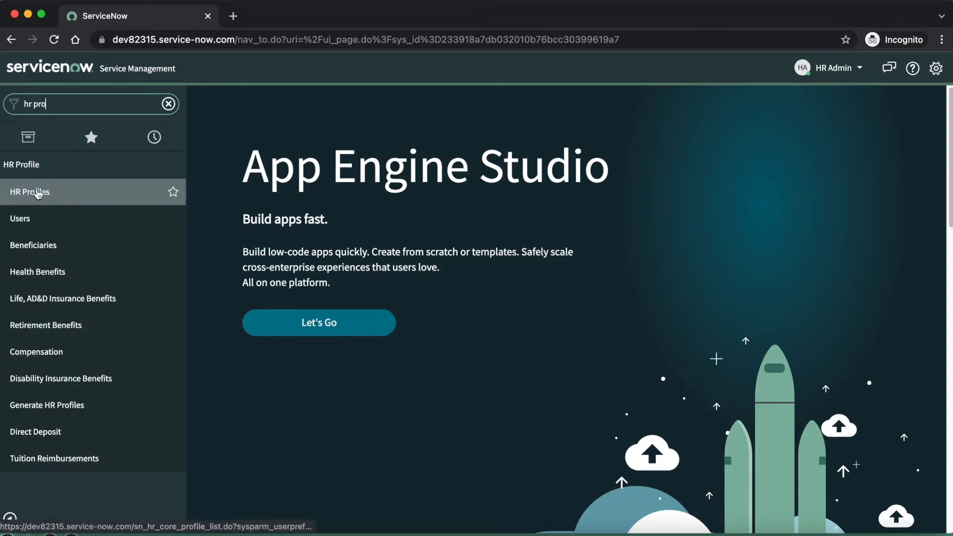
super+click(6, 195)
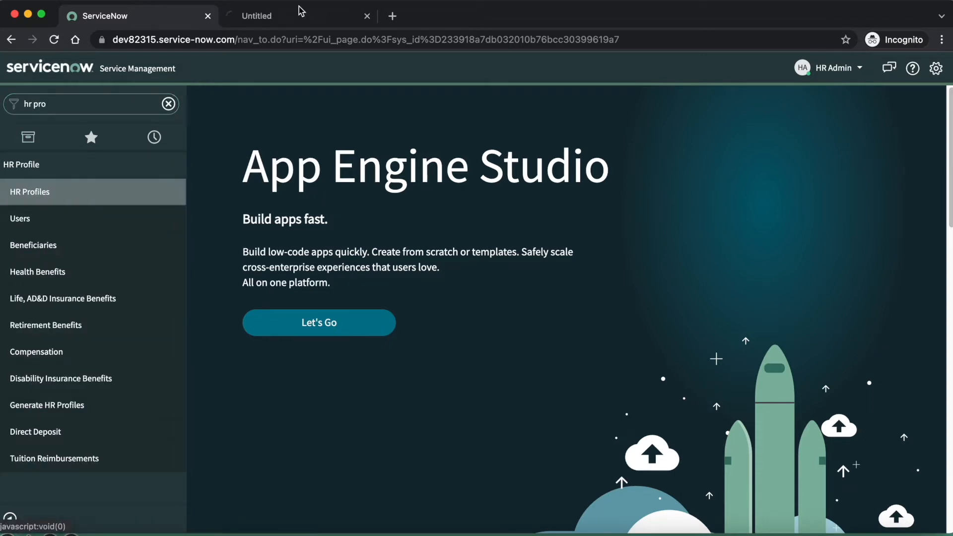
click(296, 17)
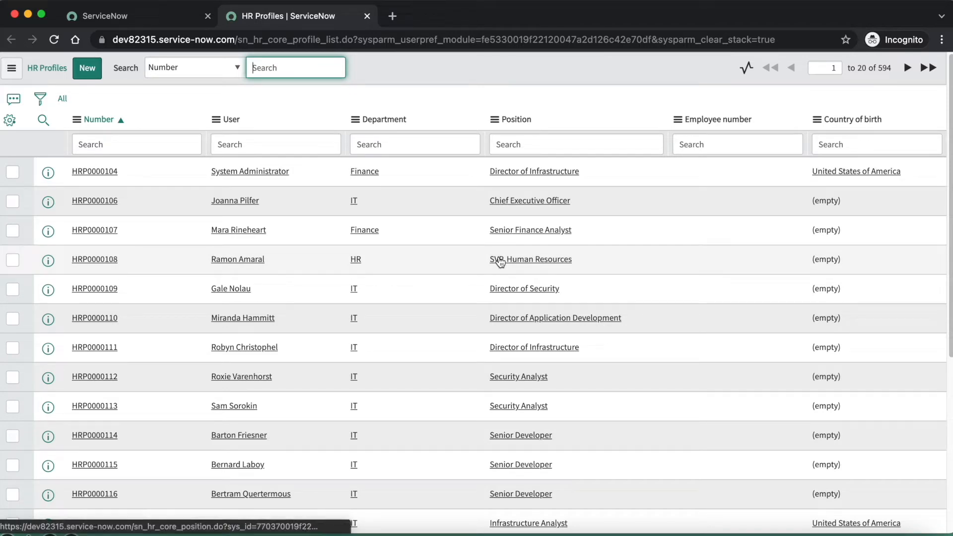
right_click(850, 200)
click(876, 229)
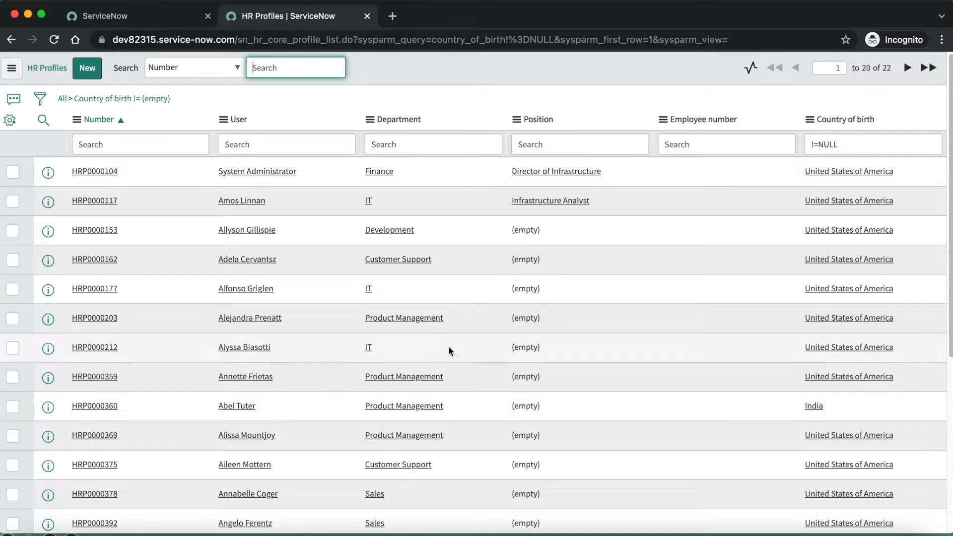
Find the HR Create New Case page from the main navigator and open it in a new tab
click(129, 18)
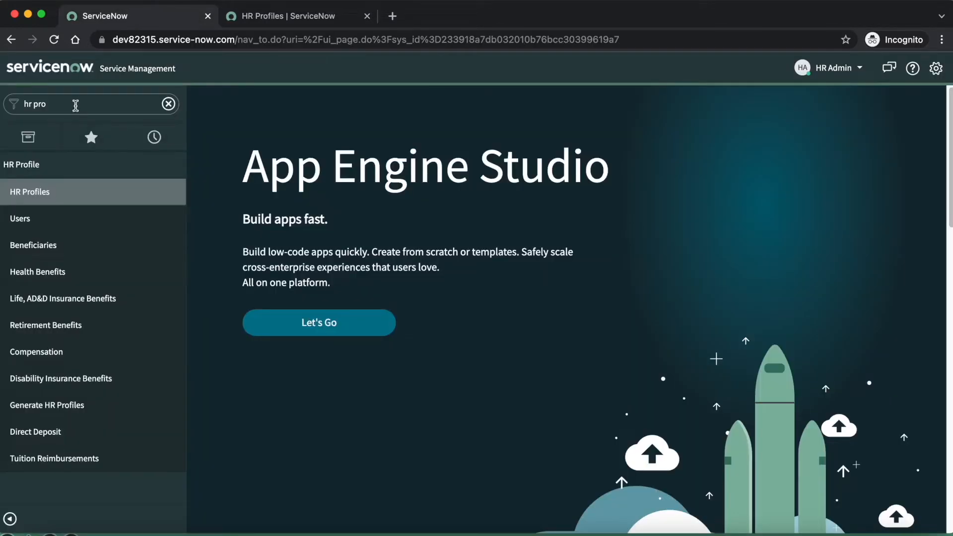
triple_click(75, 101)
key(BackSpace)
text(hr case)
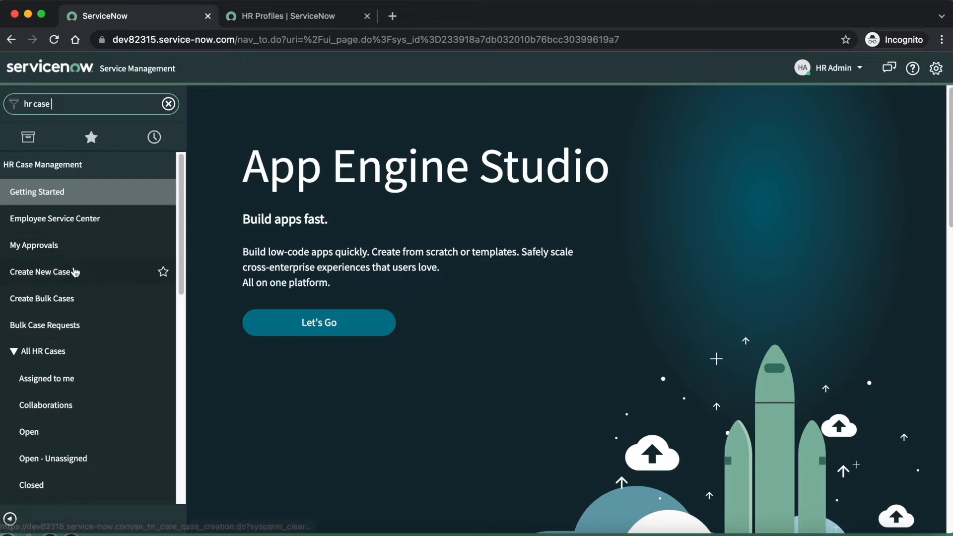
middle_click(74, 272)
click(436, 21)
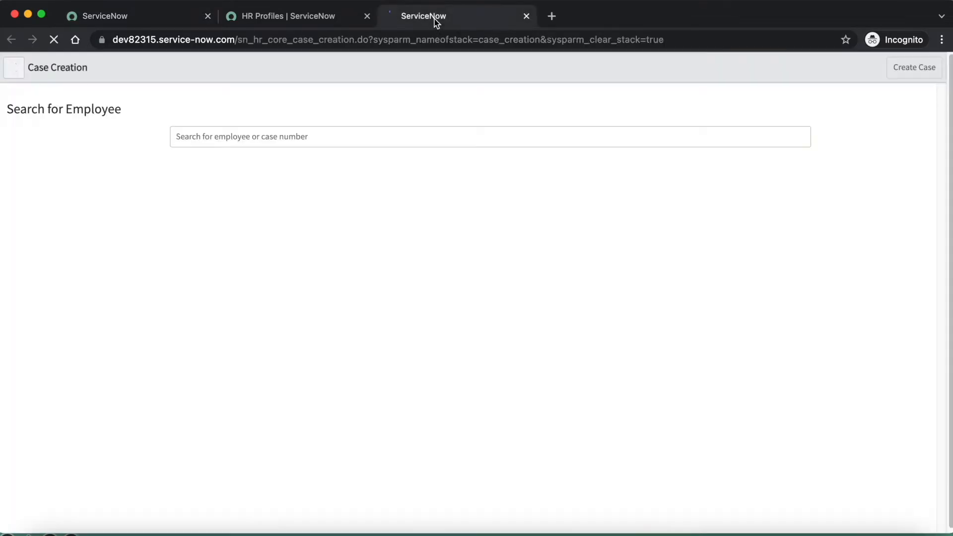
Search for the employee with India as country of birth and select them for the new case
click(245, 144)
text(abel tut)
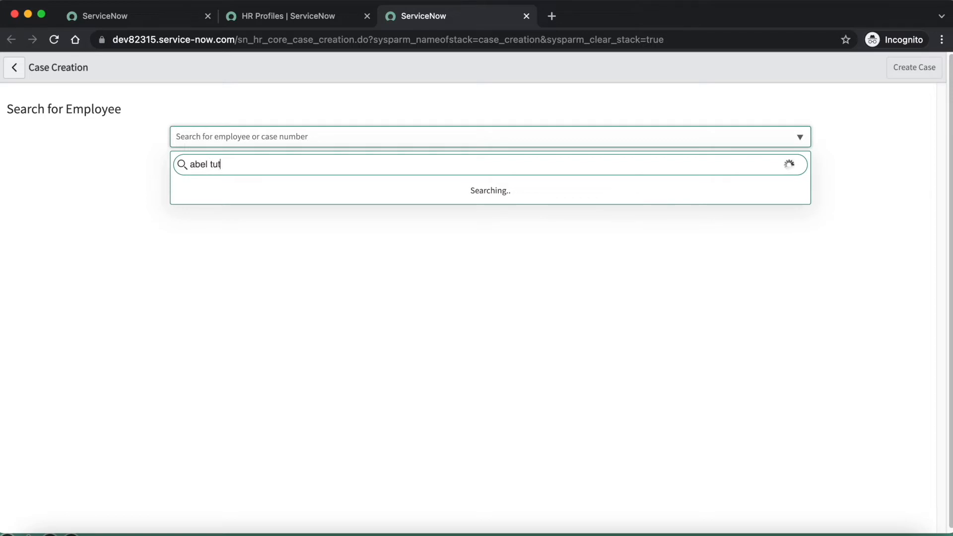
click(217, 197)
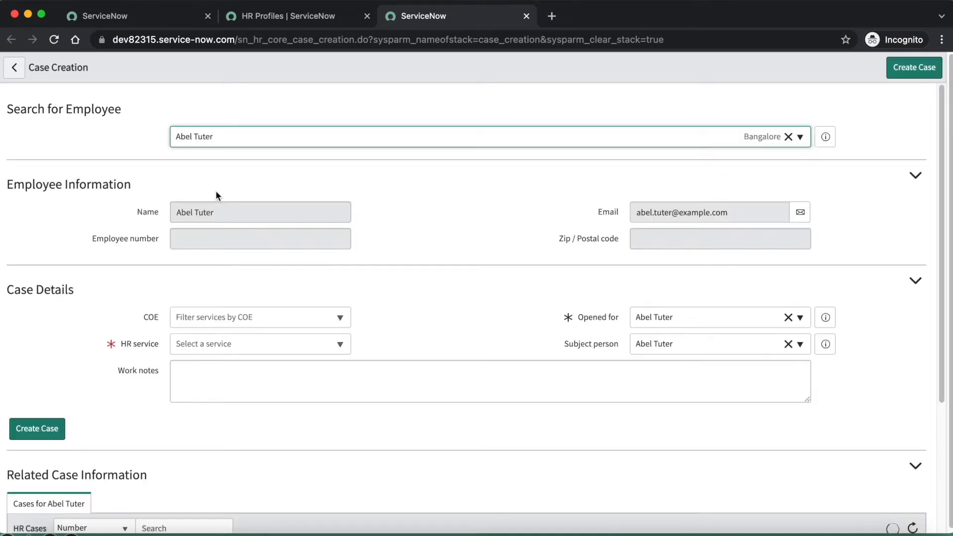
Set the new case's HR service to Medical Reimbursement request
click(276, 347)
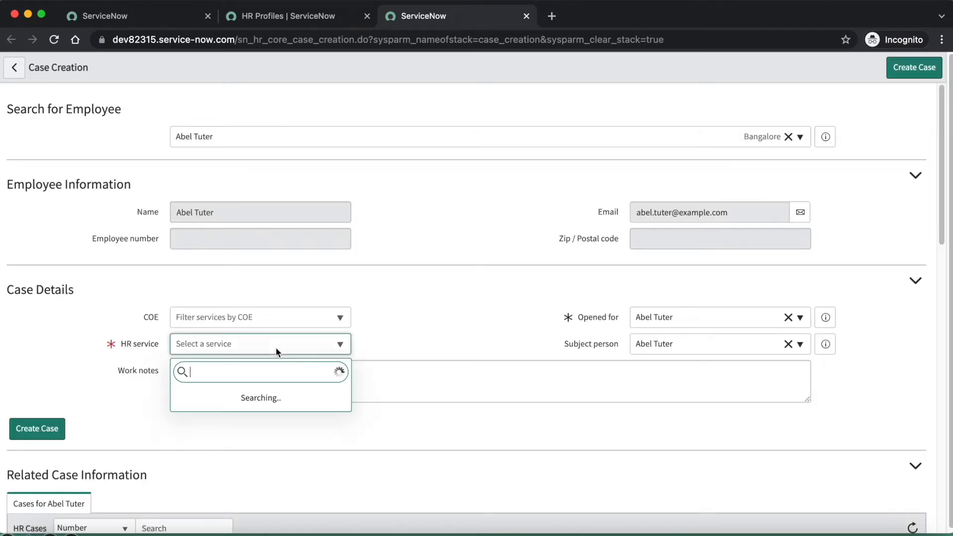
text(medical)
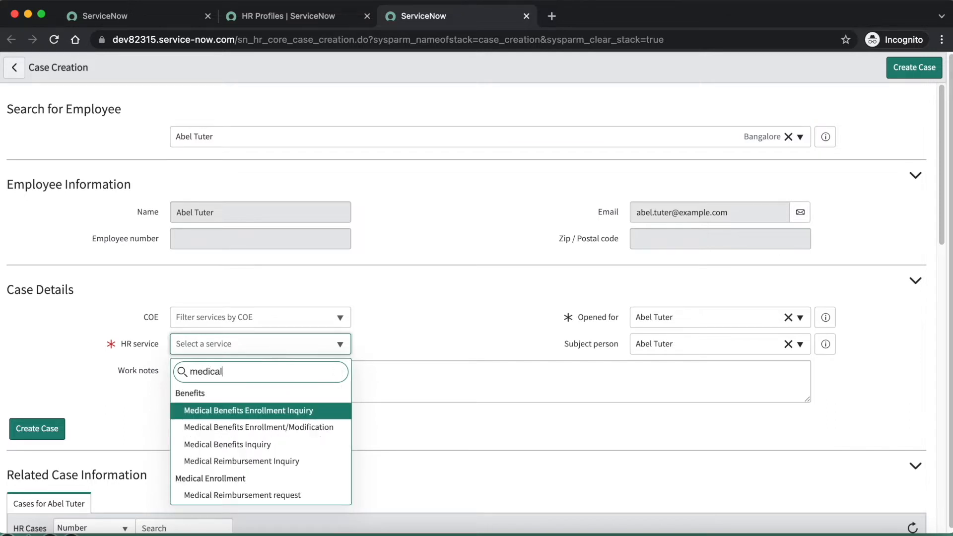
text( re)
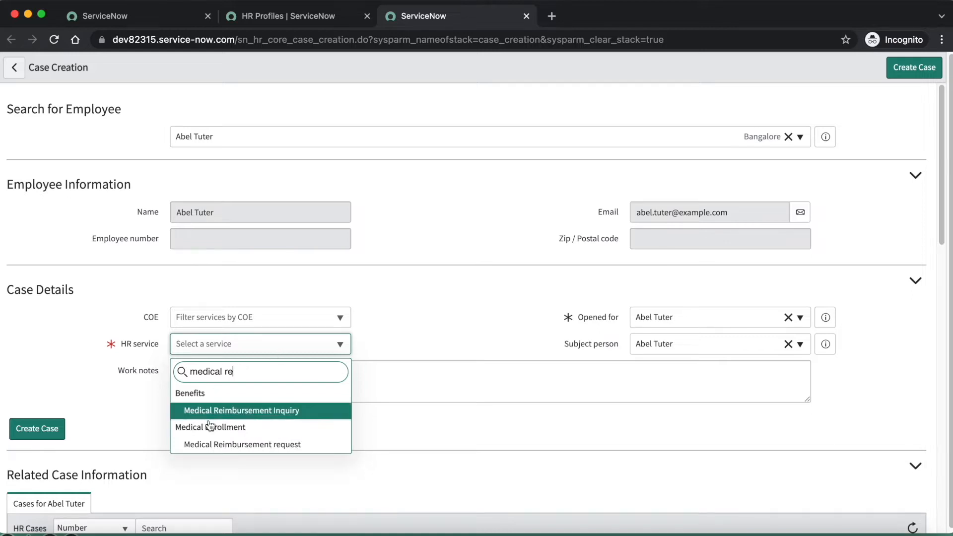
click(250, 445)
click(466, 288)
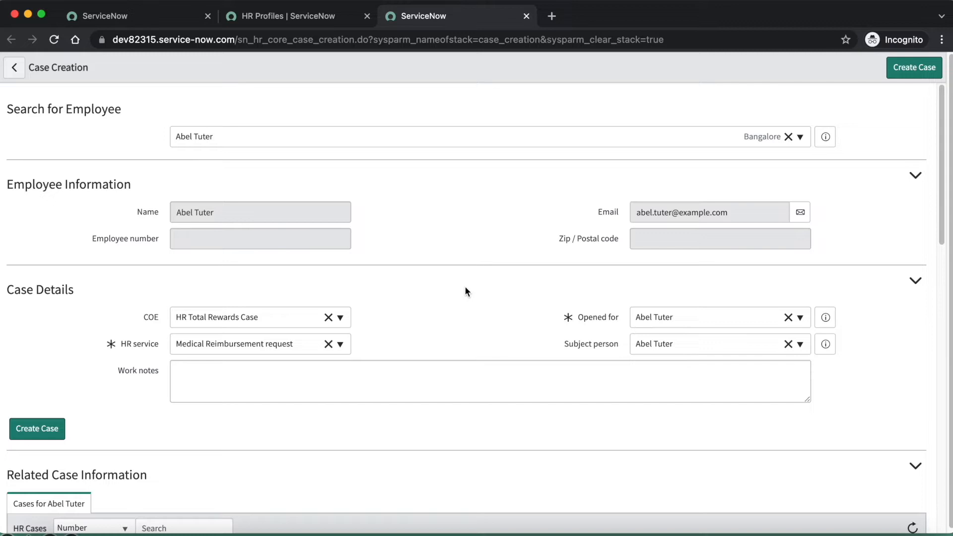
Close the HR Profiles tab and the Case Creation tab without creating the case
click(367, 16)
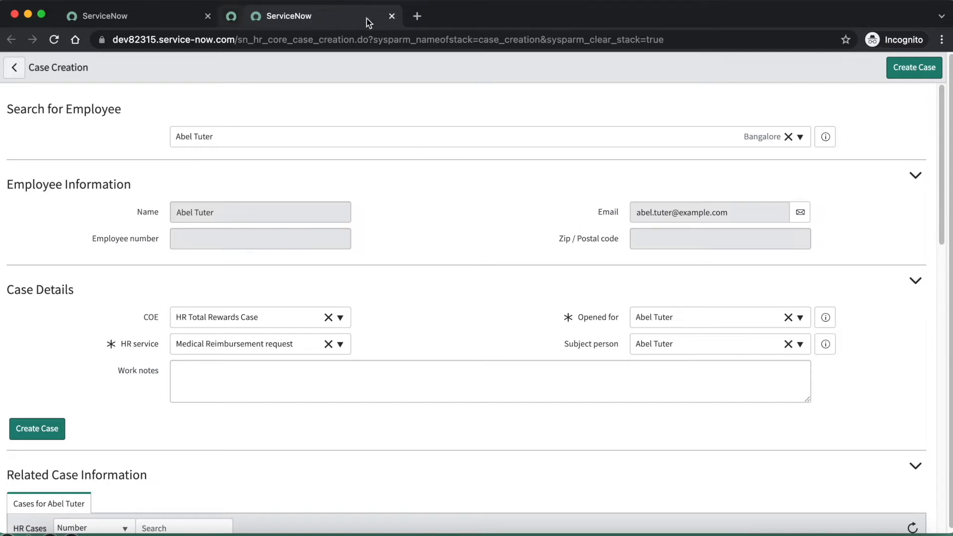
click(367, 16)
click(515, 223)
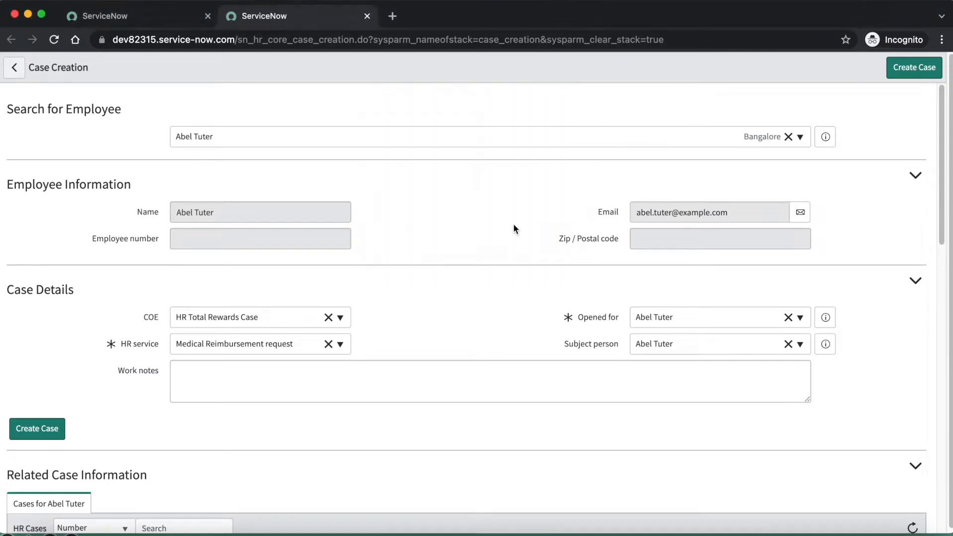
Find HR Criteria in the navigator and open its list in a new tab
triple_click(73, 105)
key(BackSpace)
text(hr criter)
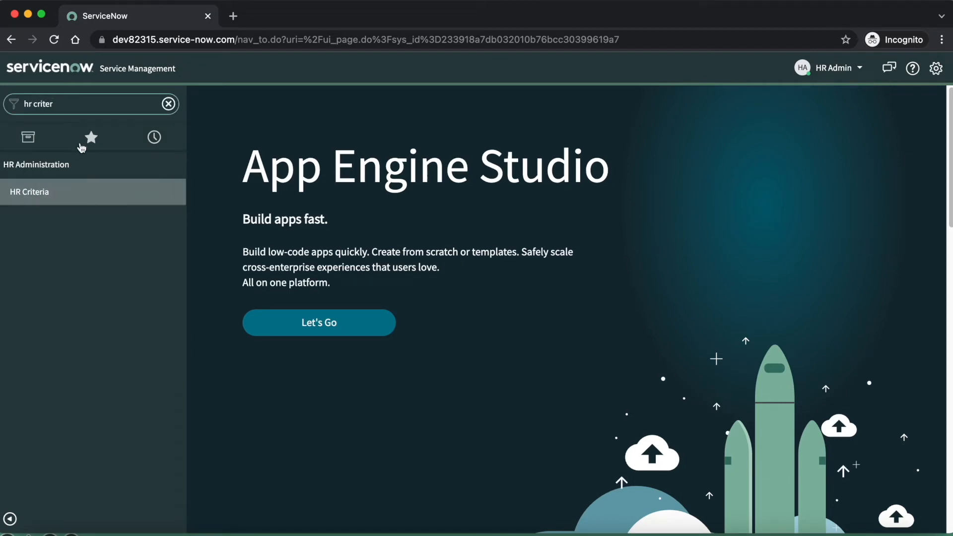
super+click(49, 193)
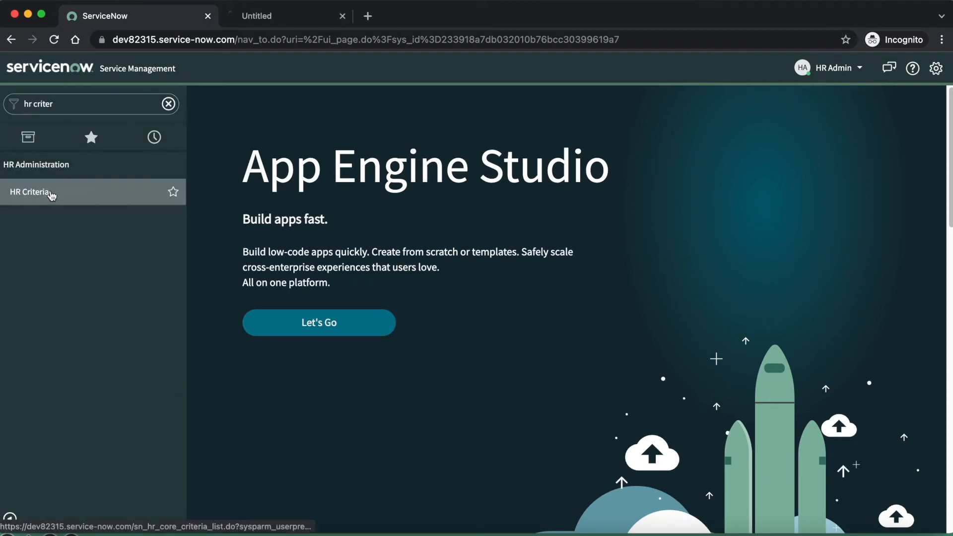
click(272, 19)
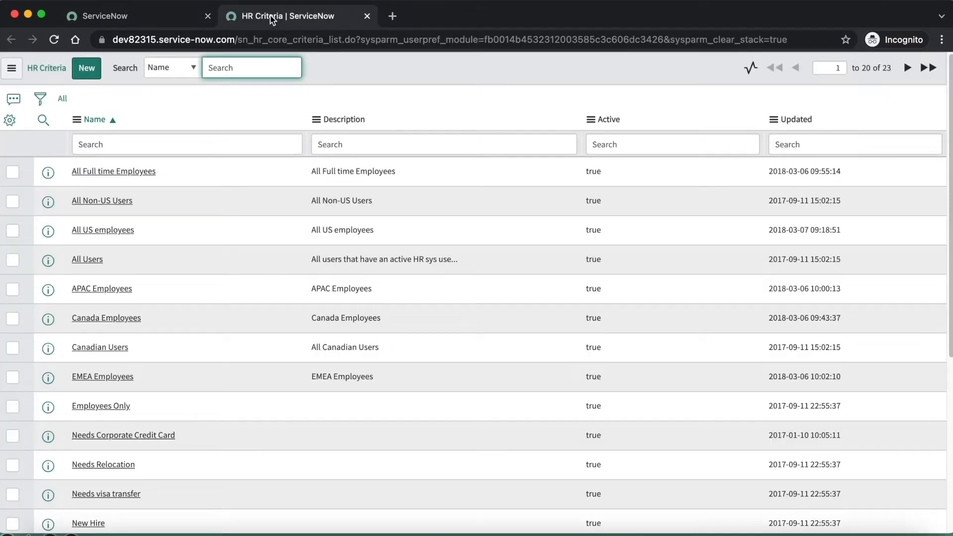
click(135, 21)
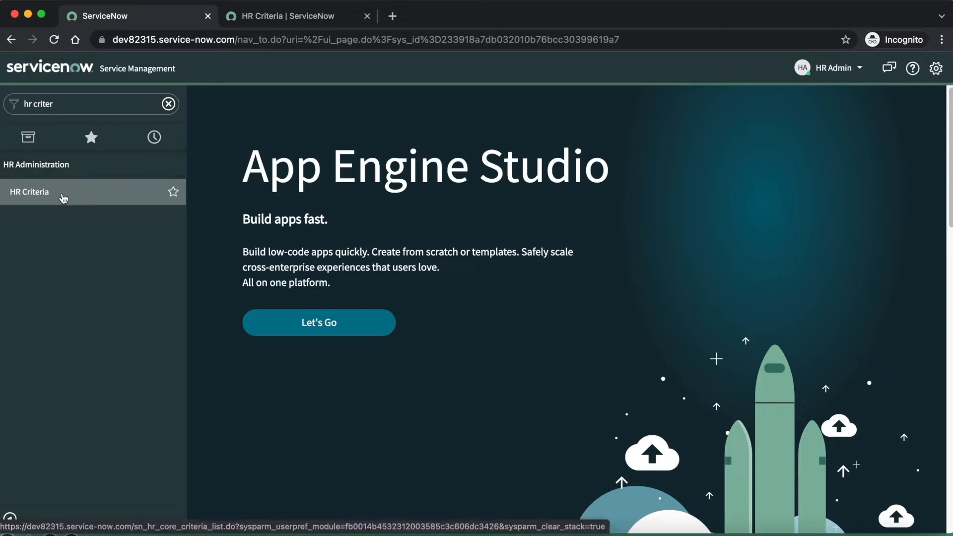
click(305, 20)
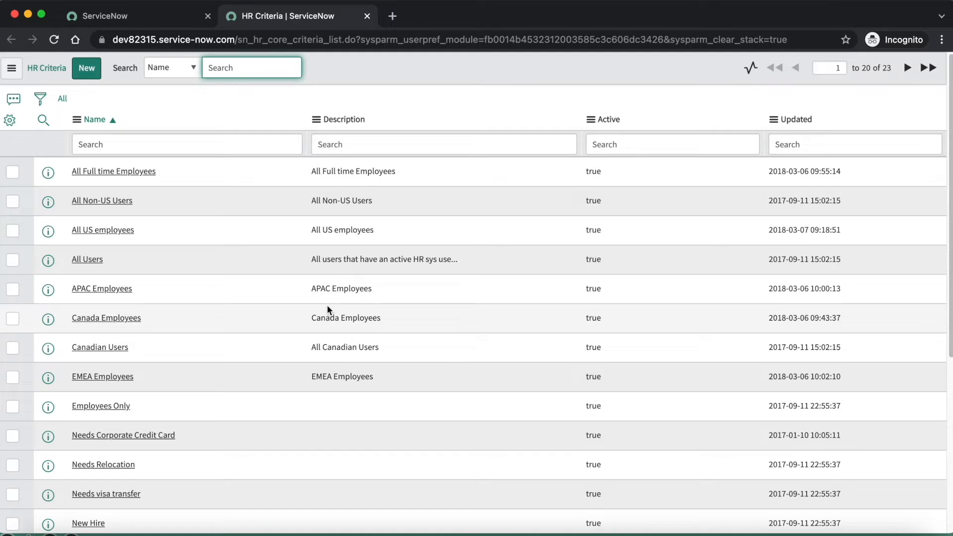
Create an HR criteria record named "Country of Birth is USA" and save it without leaving the form
click(88, 70)
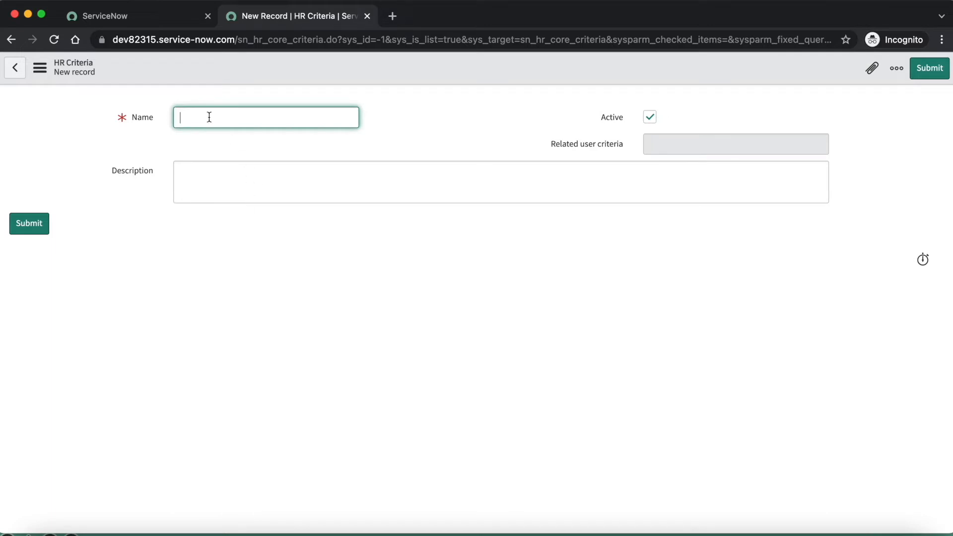
text(Country of Birth is USA)
click(455, 115)
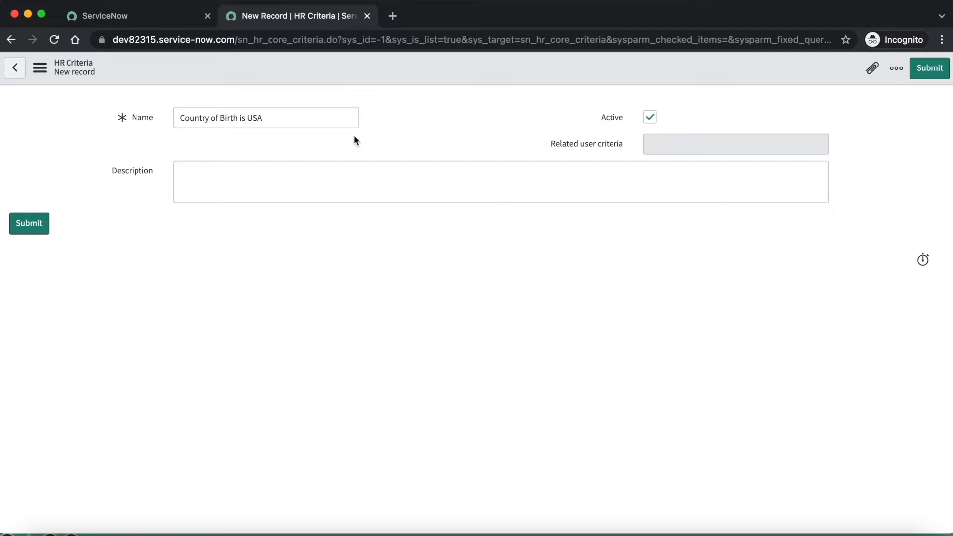
right_click(408, 70)
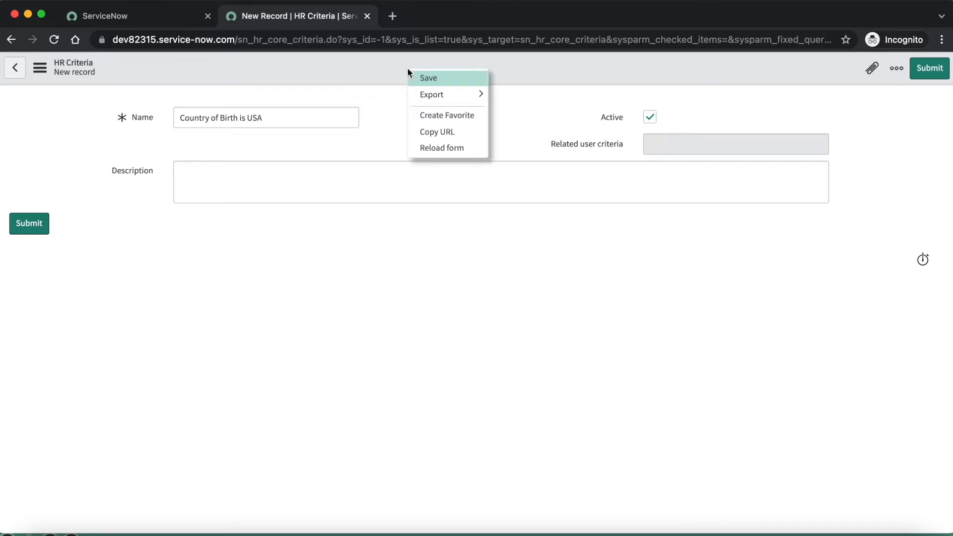
click(430, 78)
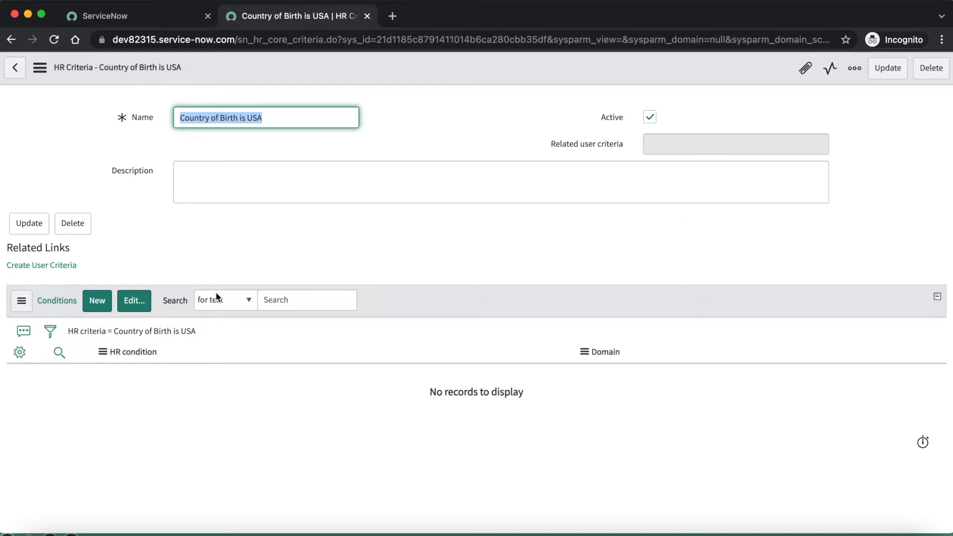
Start a new HR condition for the criteria and name it "Country of Birth USA"
click(97, 302)
text(Co)
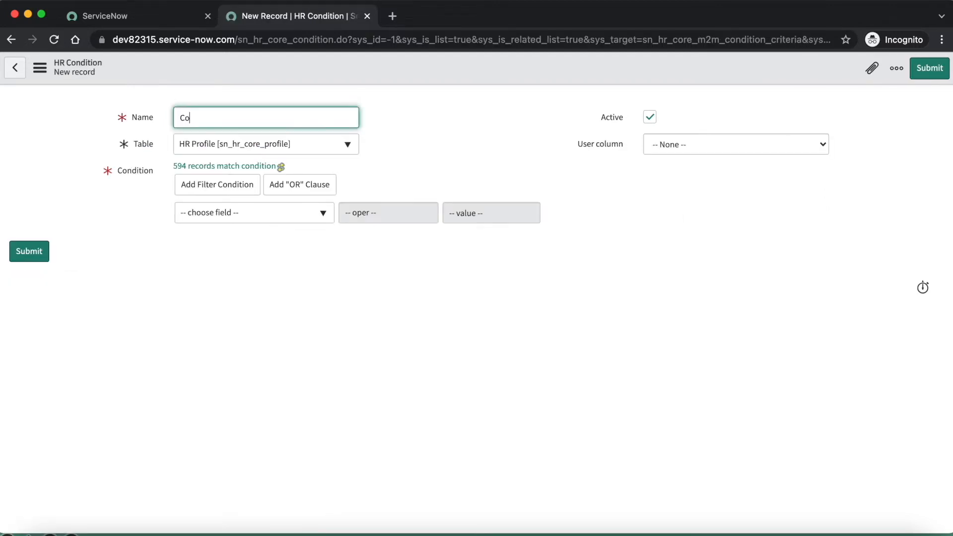
text(untry of Birth USA)
click(428, 121)
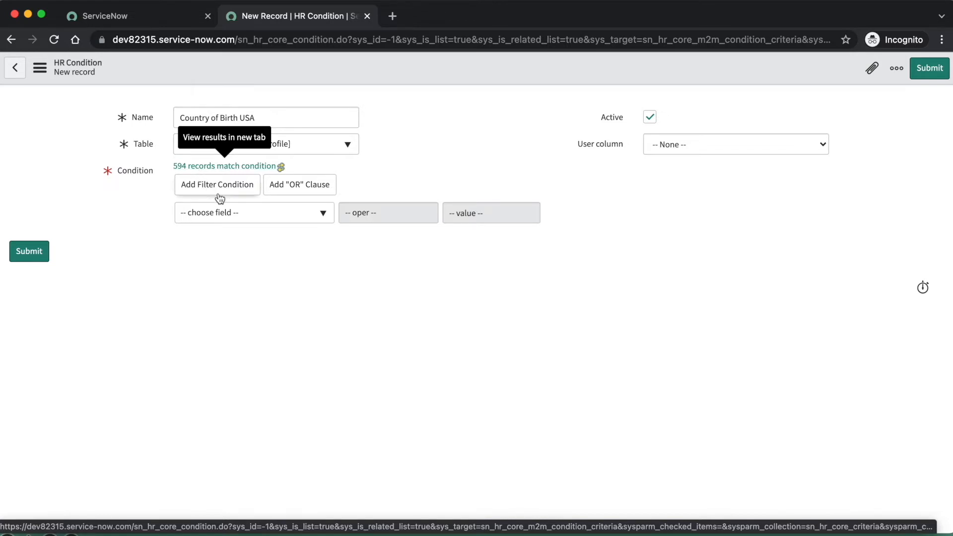
Set the filter condition to Country of birth is United States of America
click(246, 214)
text(country)
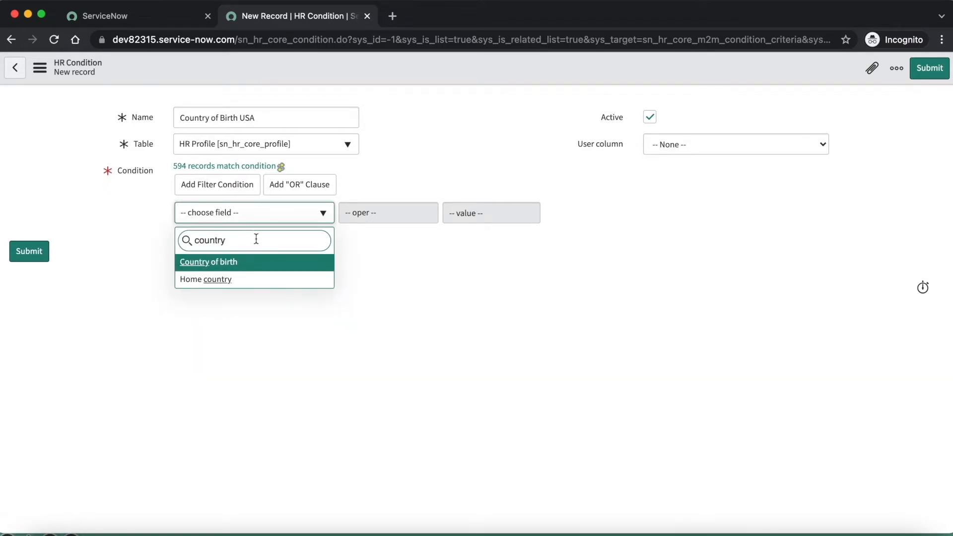
click(263, 262)
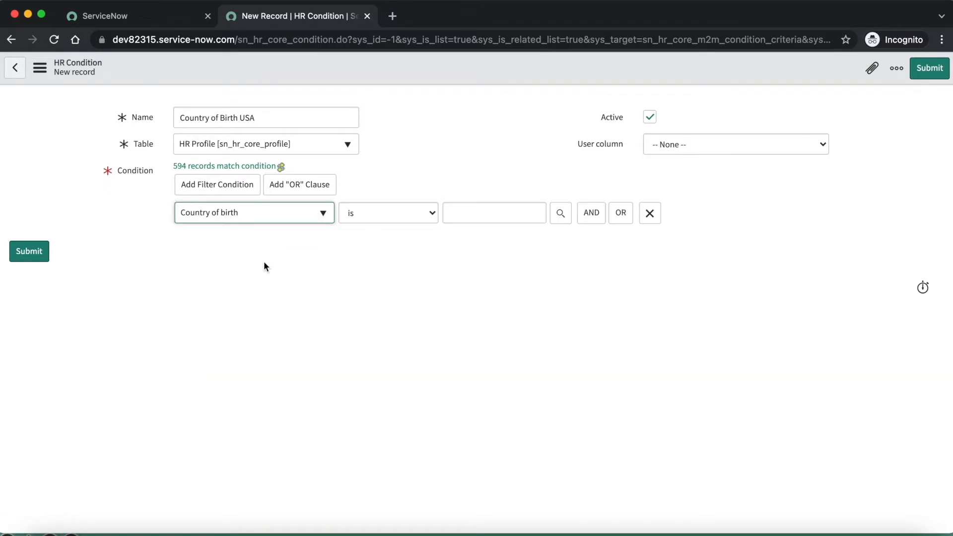
click(461, 214)
text(uni)
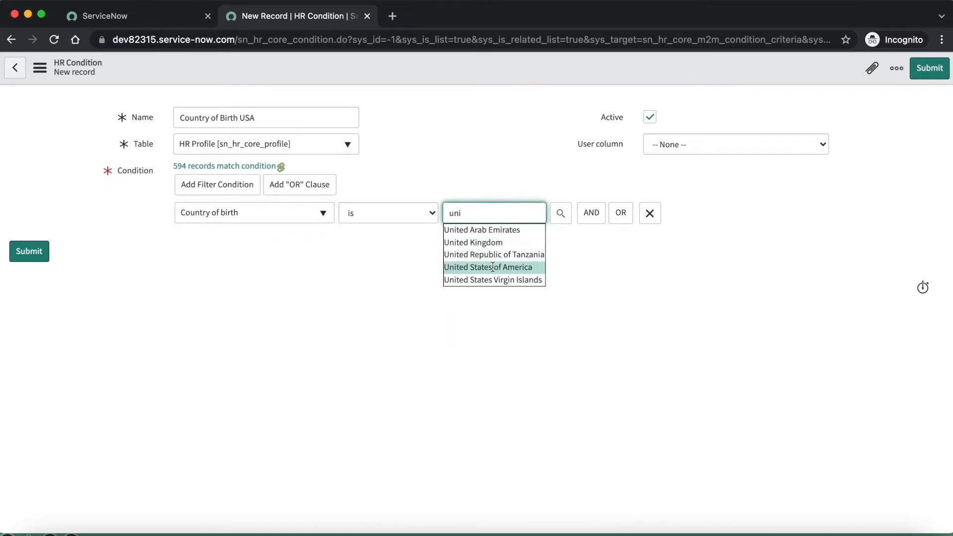
click(493, 269)
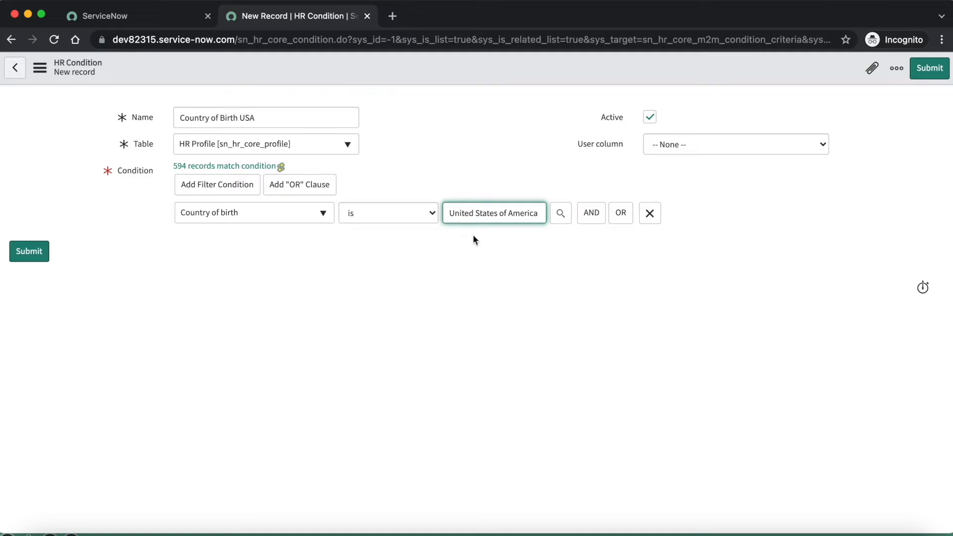
click(452, 163)
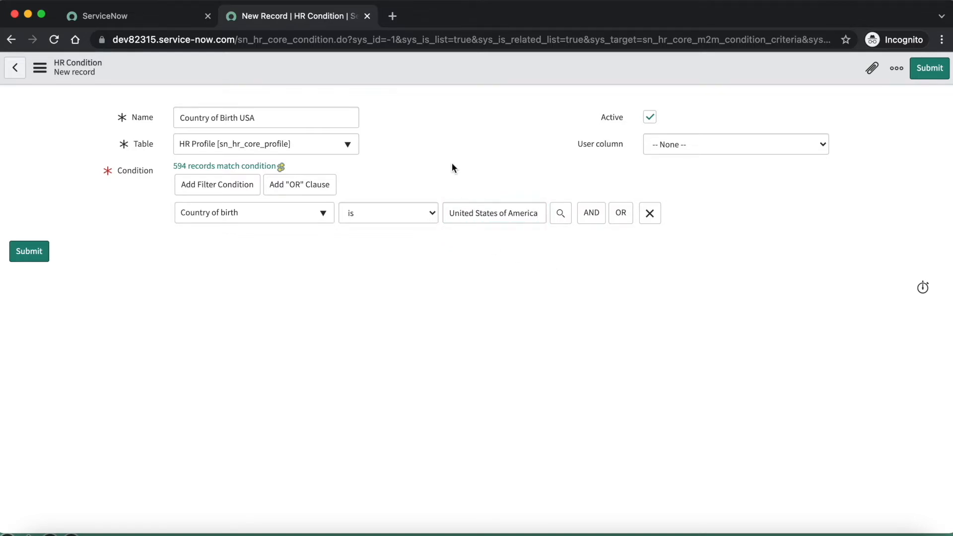
Refresh the count of records matching the condition and try to save the HR condition
click(282, 166)
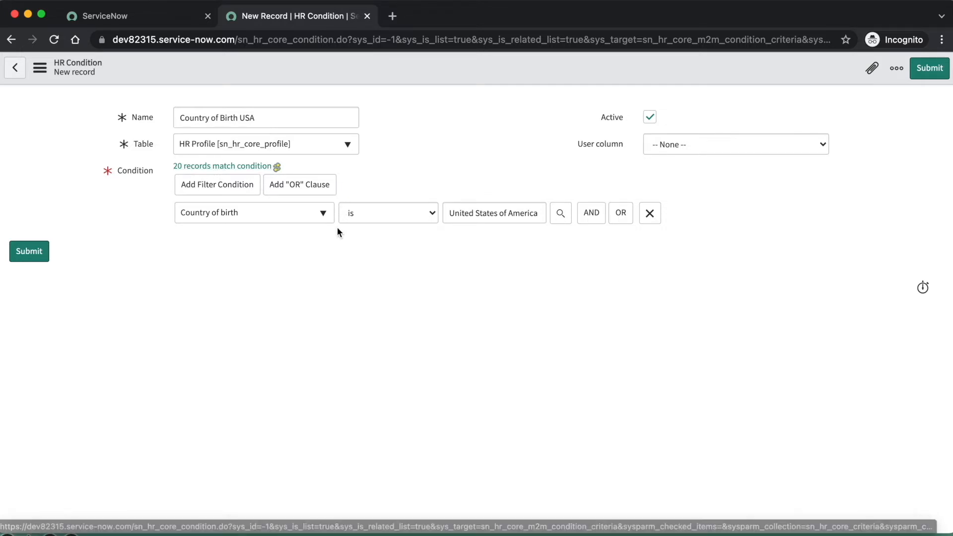
right_click(405, 68)
click(430, 75)
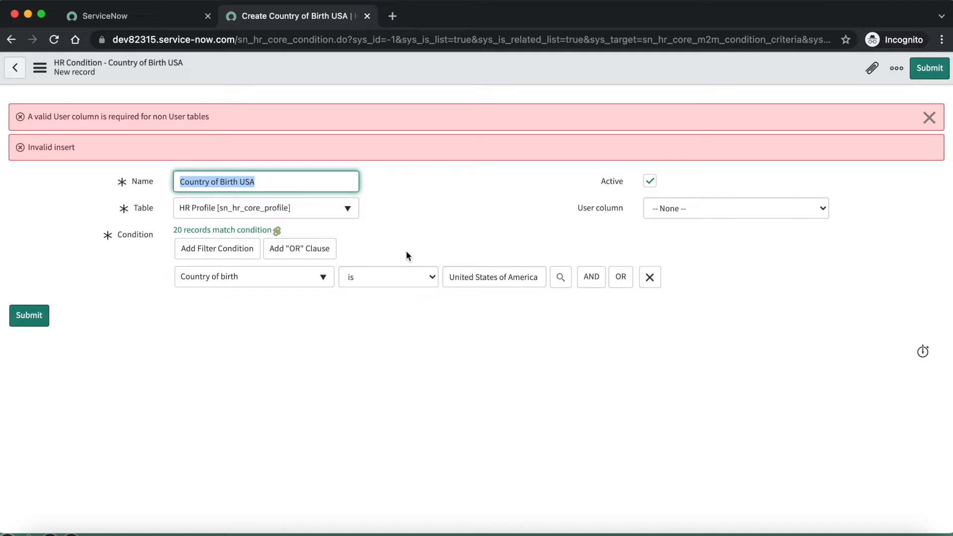
Change the HR condition's table to User [sys_user]
click(759, 217)
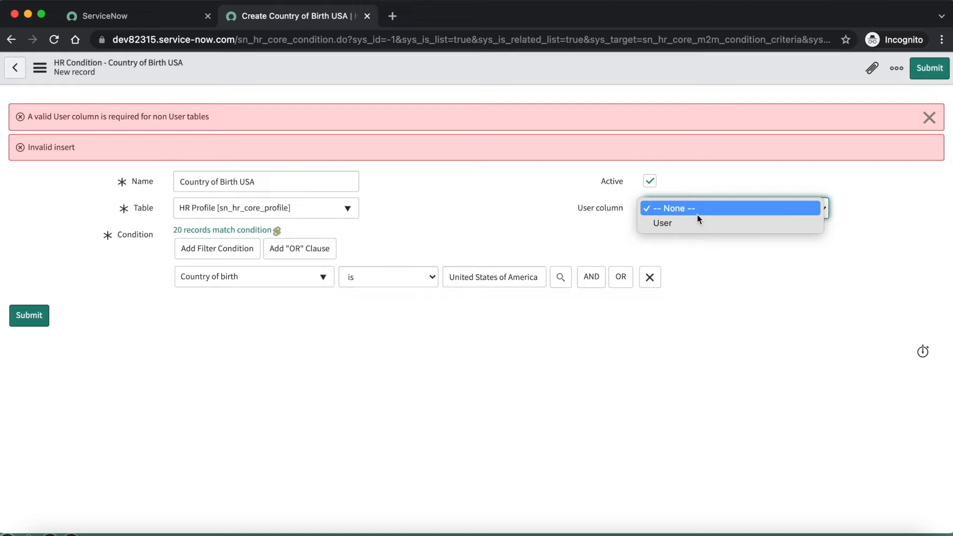
click(430, 210)
click(281, 210)
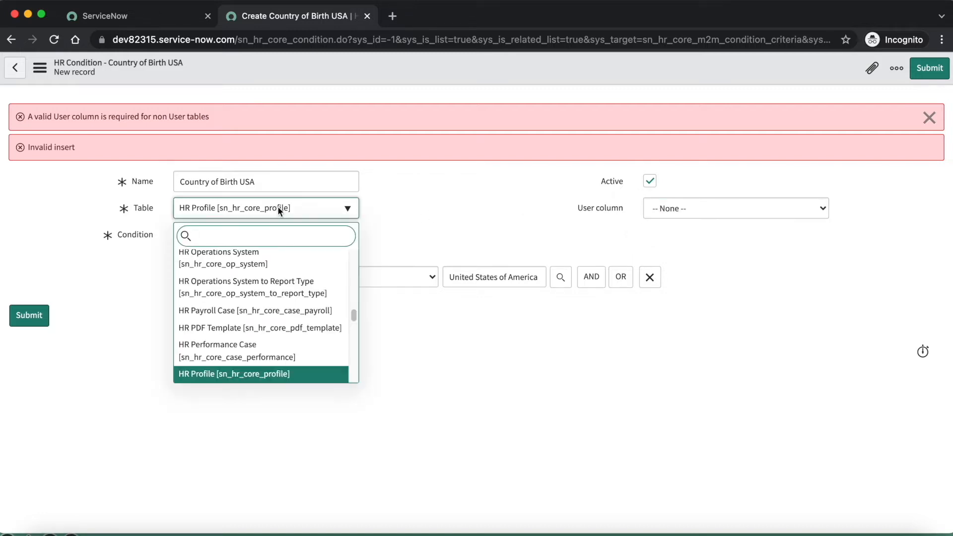
text(sys_user)
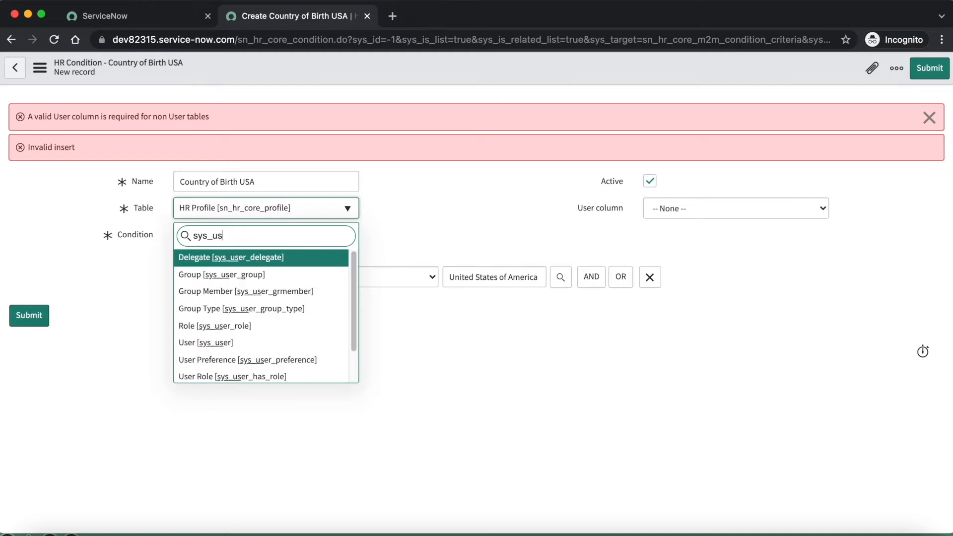
click(214, 344)
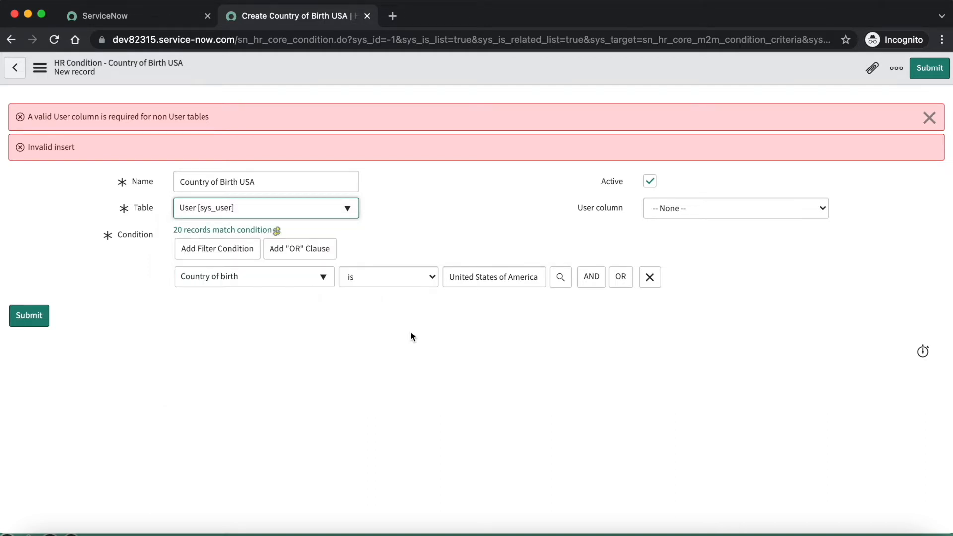
Set the HR condition's filter to Active is true, dismiss the error messages, and save the record while staying on the form
click(230, 274)
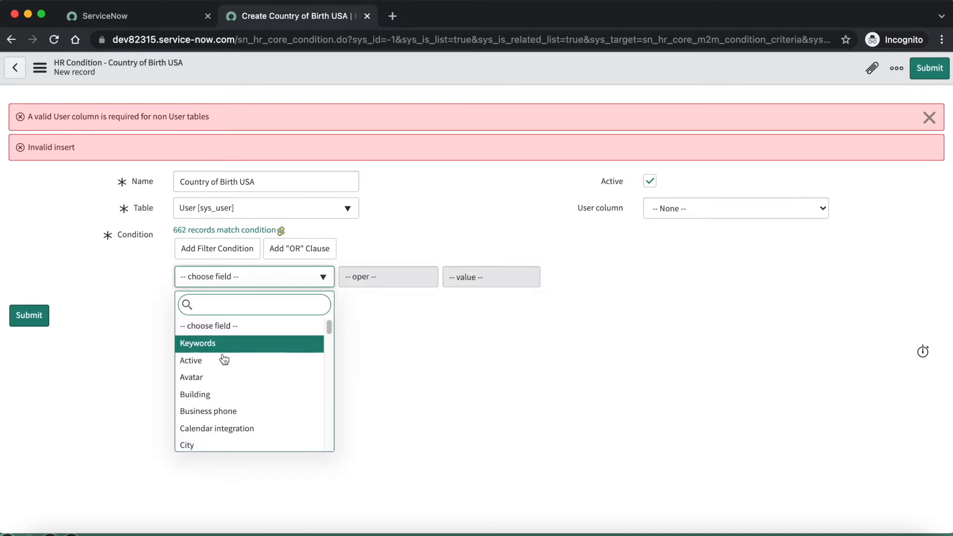
key(Return)
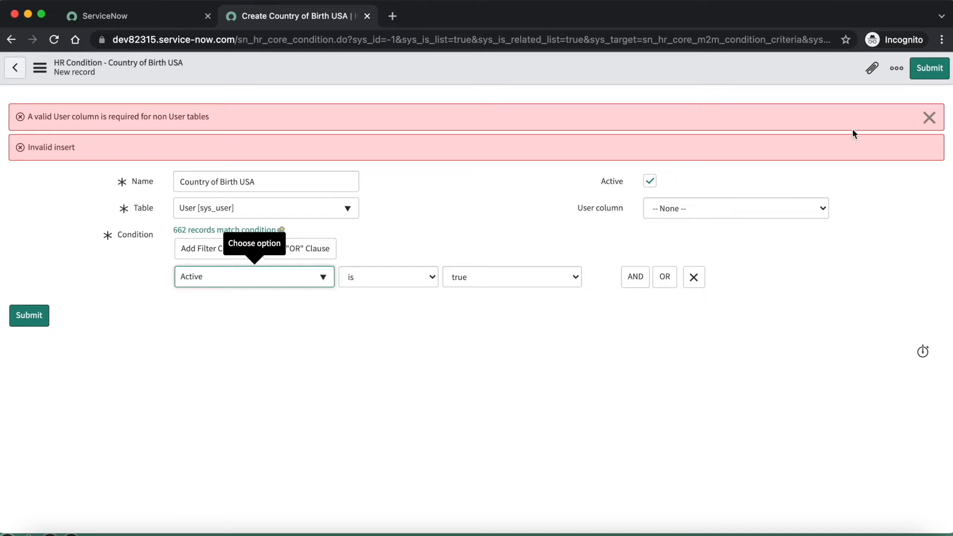
click(929, 118)
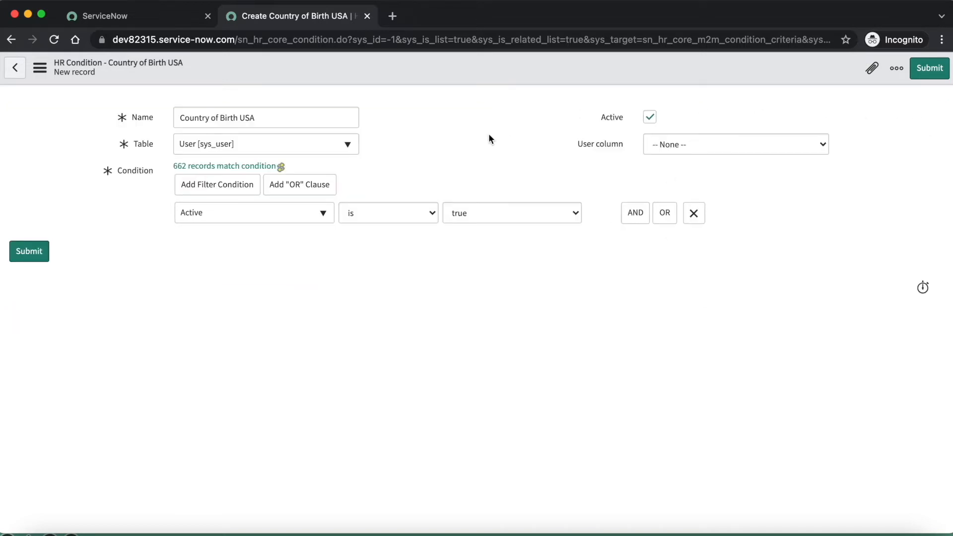
right_click(369, 72)
click(398, 78)
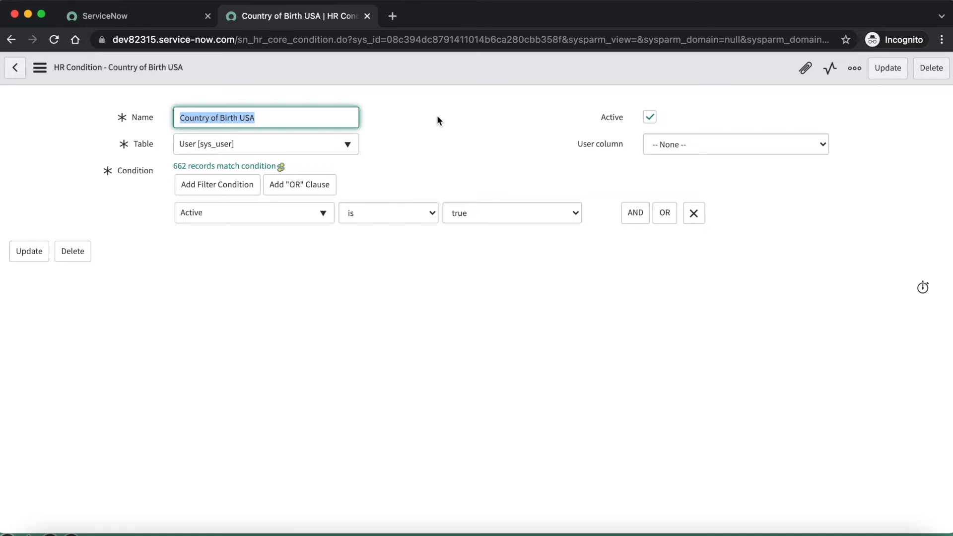
Switch the saved HR condition's table back to HR Profile [sn_hr_core_profile]
click(434, 141)
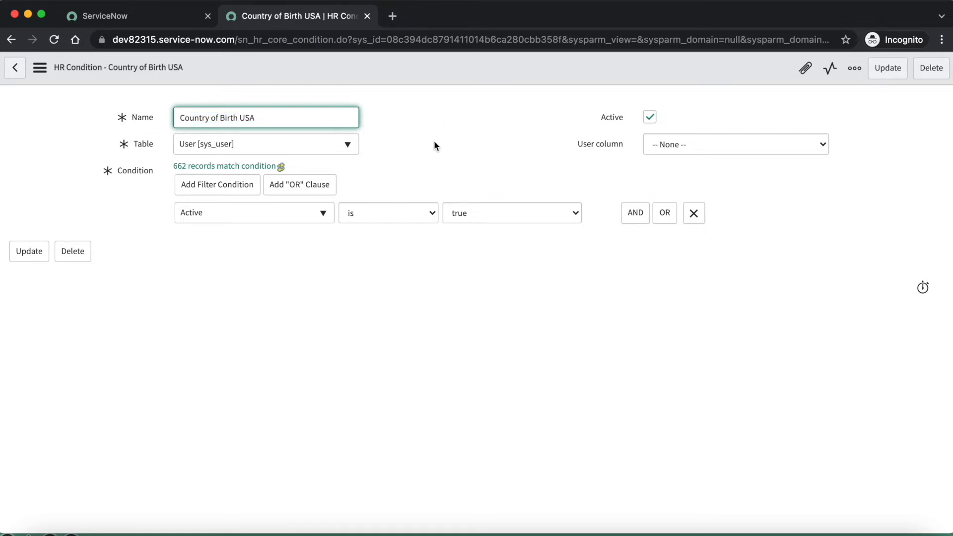
click(251, 149)
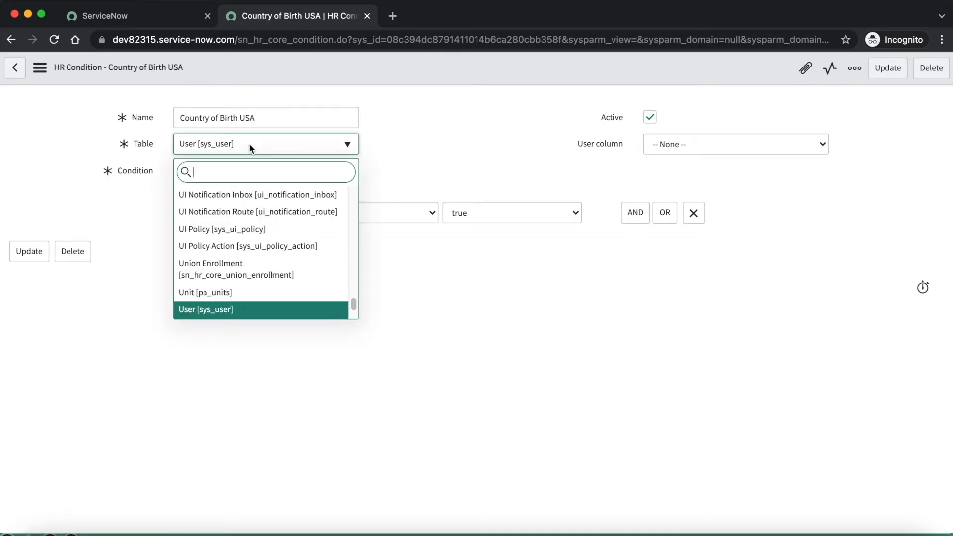
text(hr )
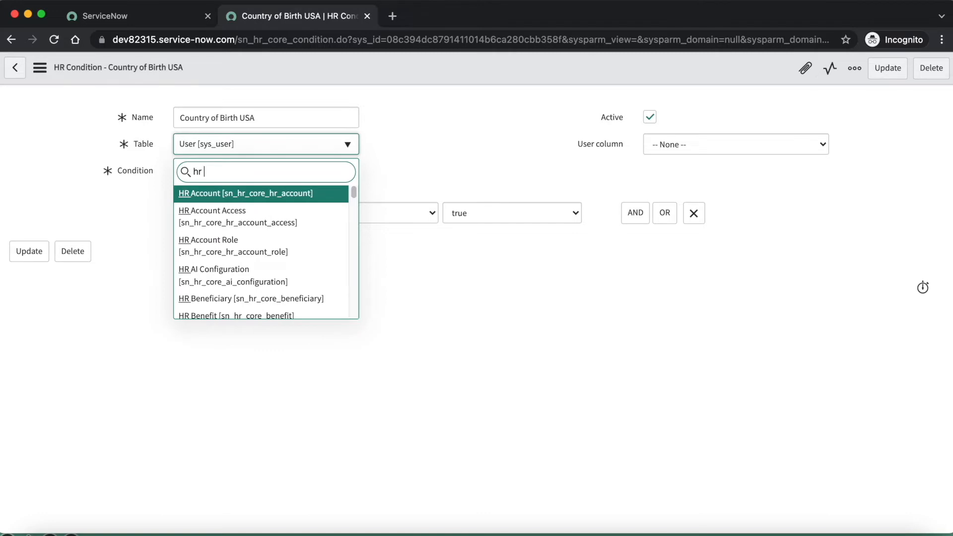
text(pro)
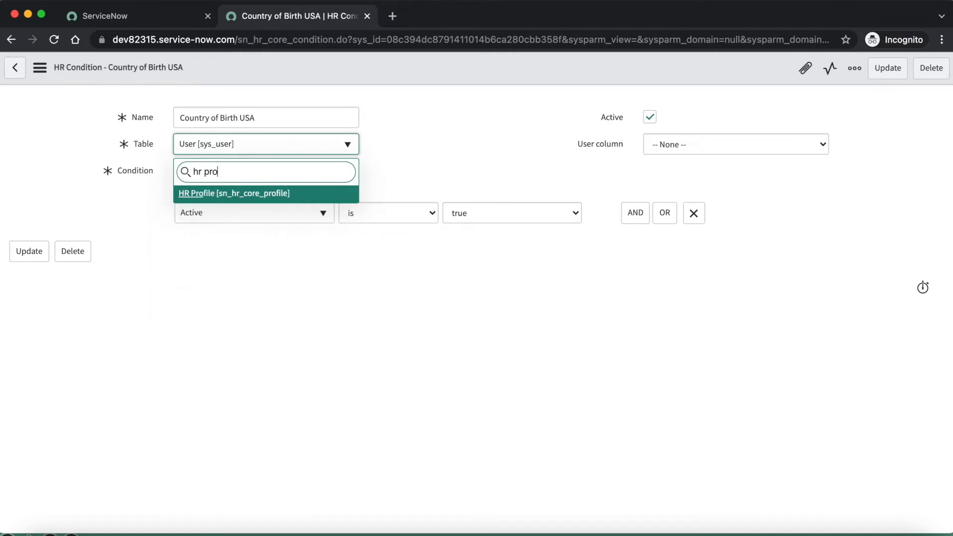
click(266, 197)
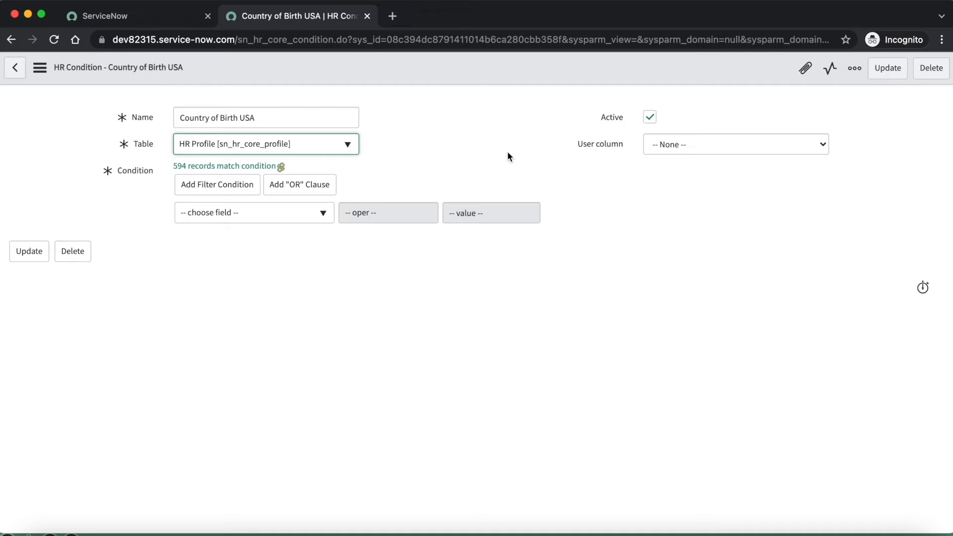
click(452, 130)
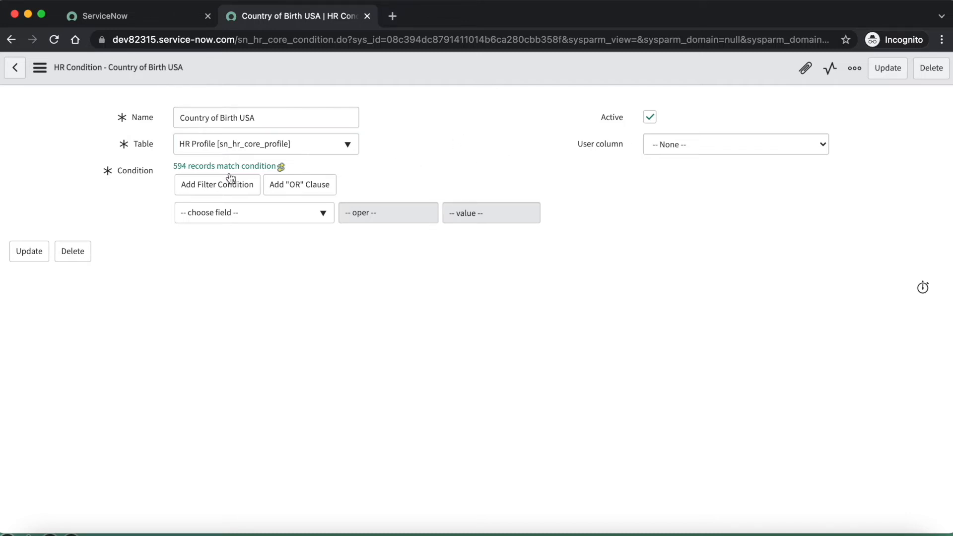
Set the HR Profile filter to Country of birth is United States of America
click(243, 217)
text(countr)
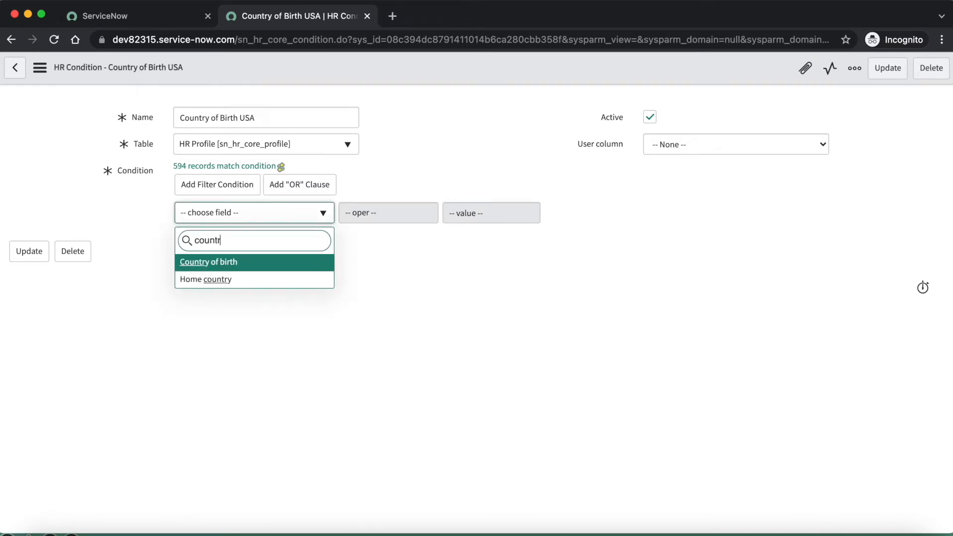
click(248, 266)
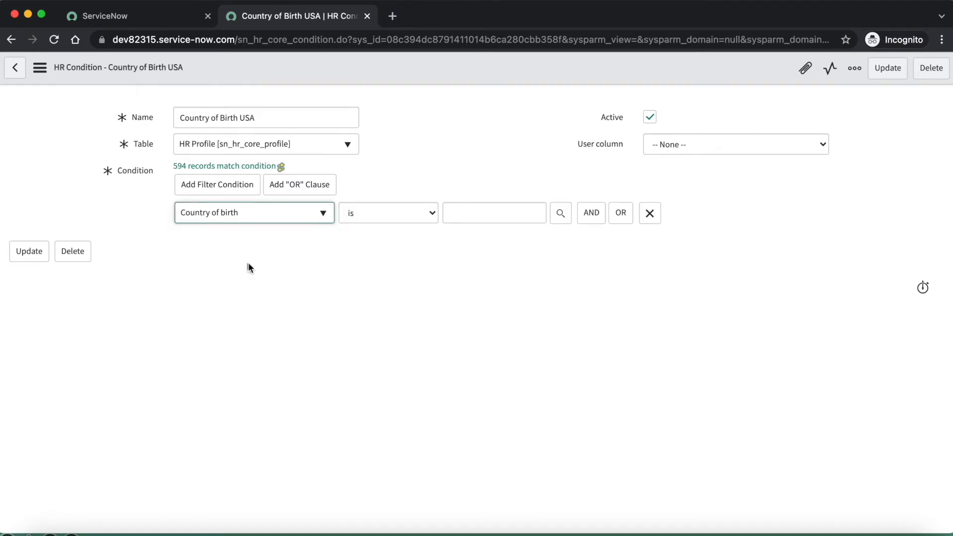
click(469, 215)
text(united)
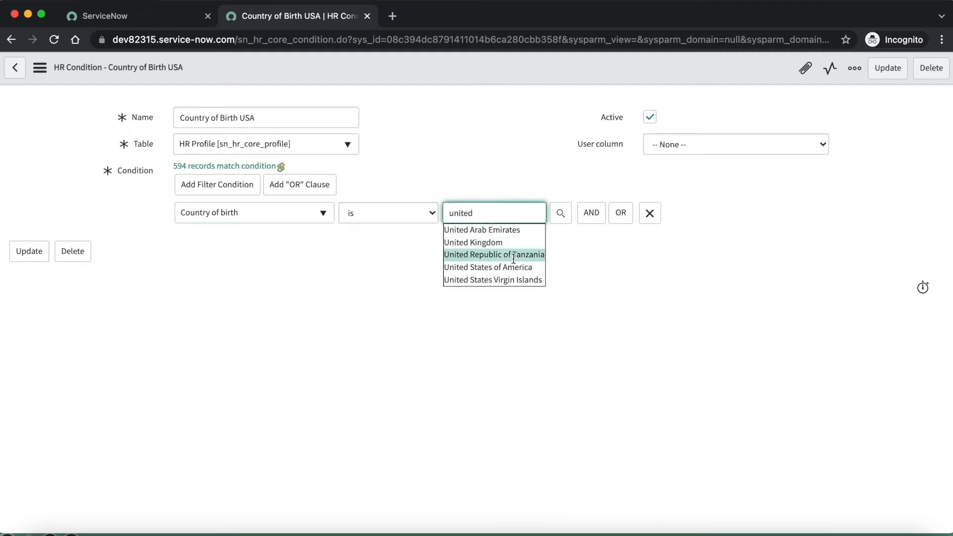
click(507, 266)
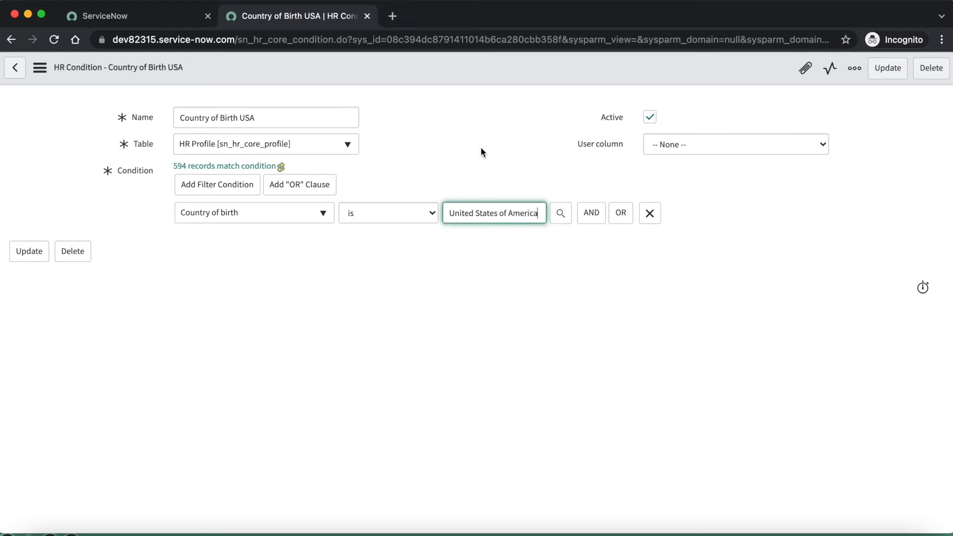
Set the condition's User column to User and save the record while staying on the form
click(669, 144)
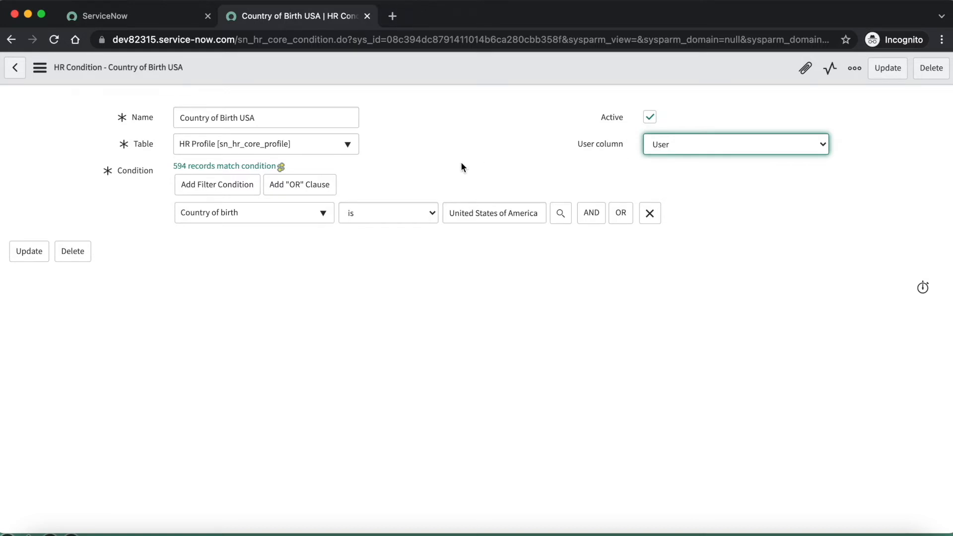
right_click(428, 70)
click(440, 81)
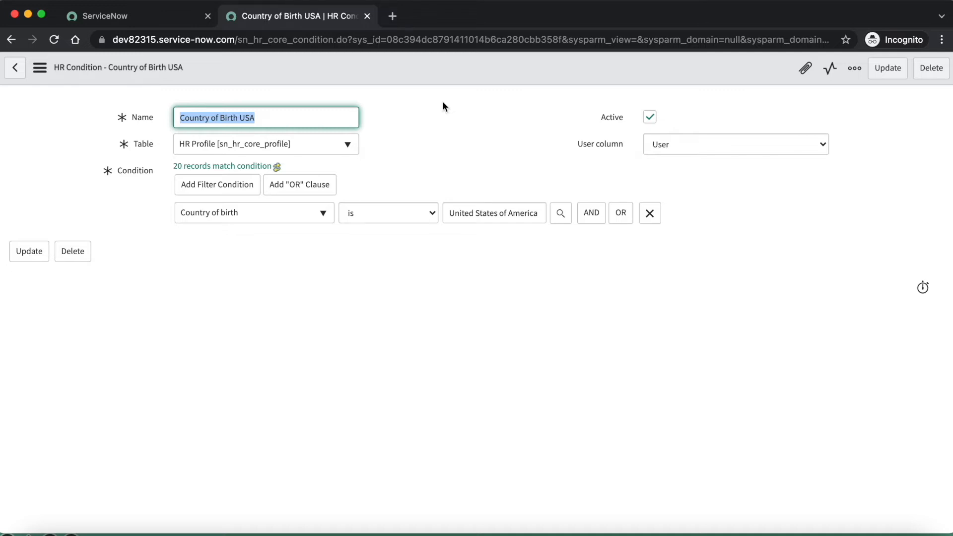
Find the HR services modules from the main ServiceNow page and open HR Service Configuration in a new browser tab
click(142, 15)
click(76, 104)
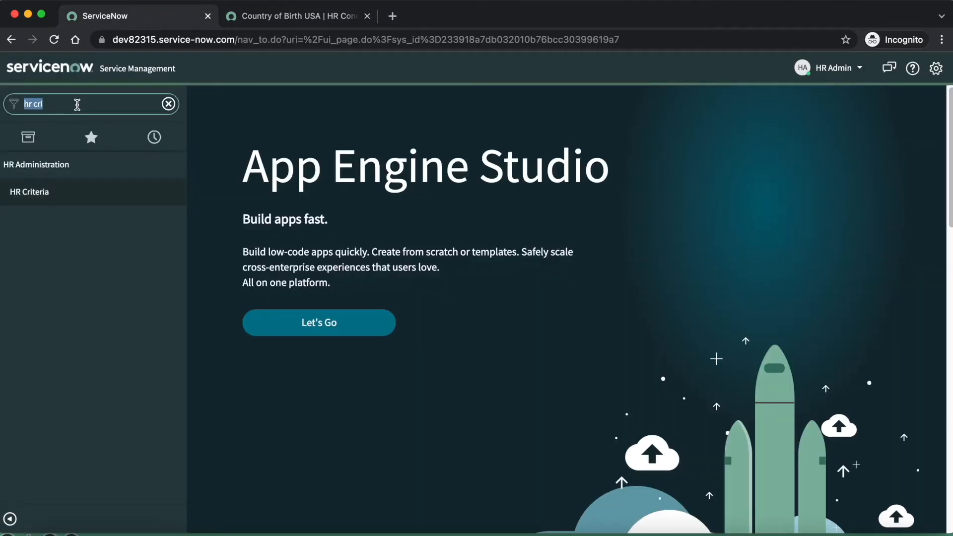
key(BackSpace)
text(hr)
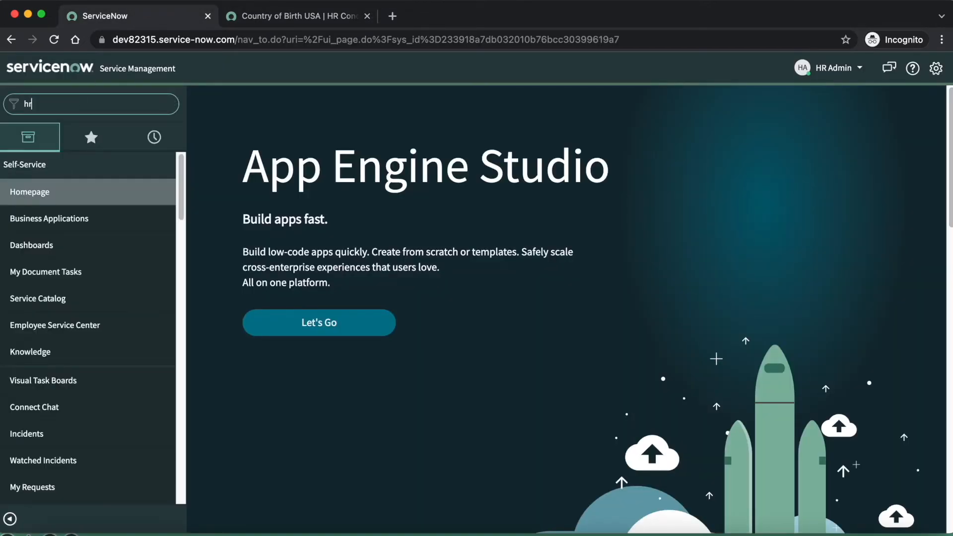
text( service)
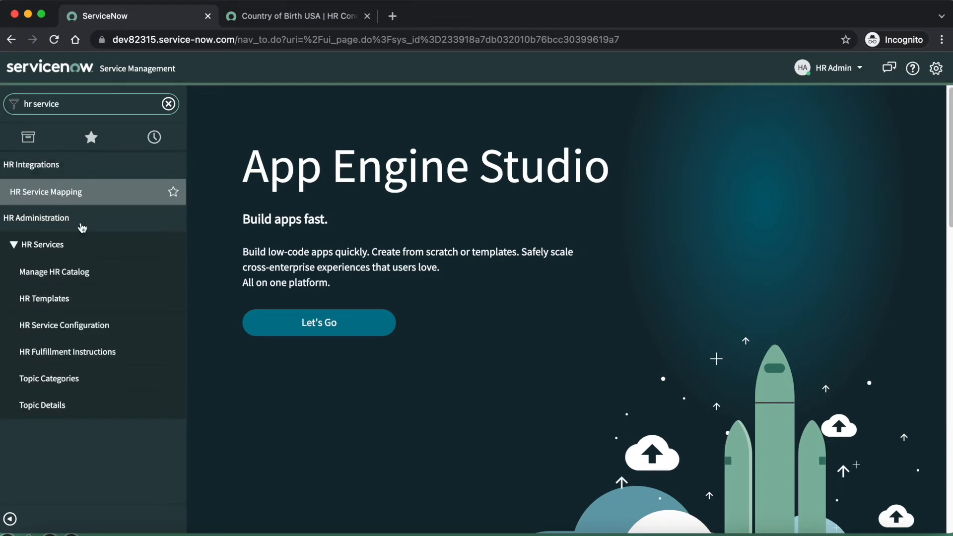
super+click(102, 326)
click(422, 16)
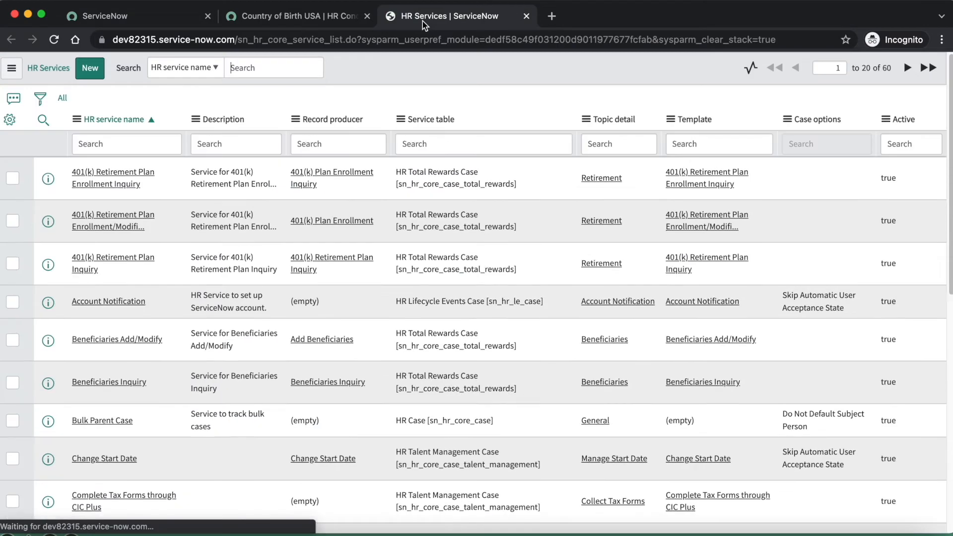
Filter the HR services by names containing "medical" and open the Medical Reimbursement request record
click(118, 144)
text(*)
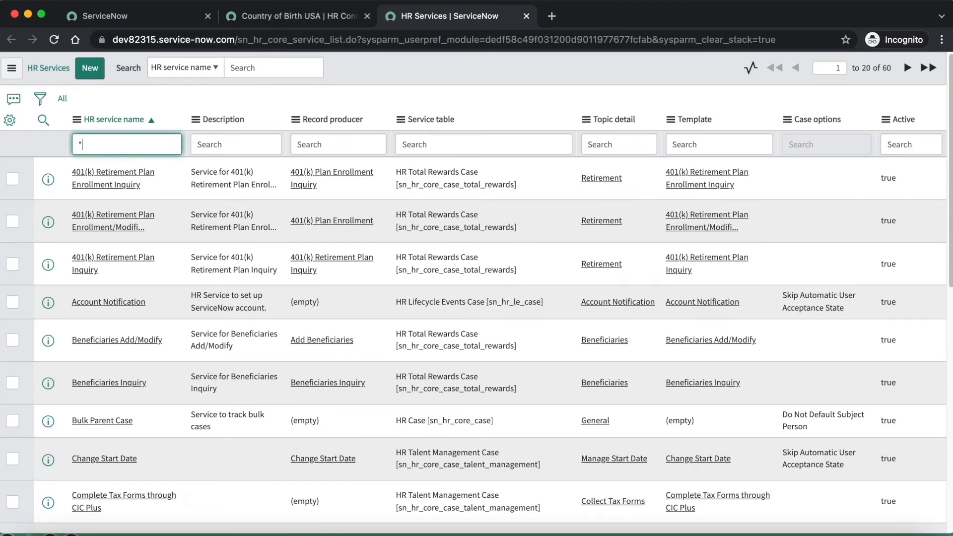
text(medical)
key(Return)
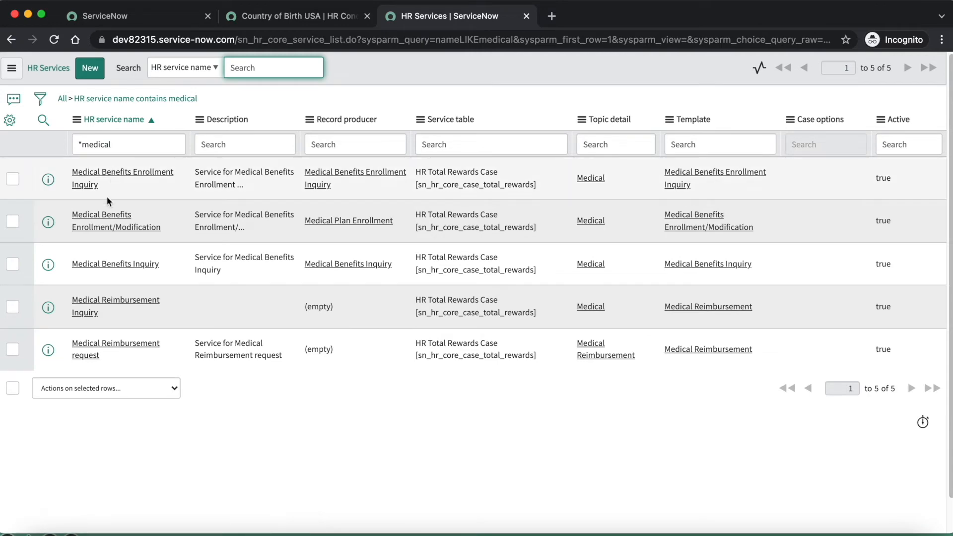
click(106, 353)
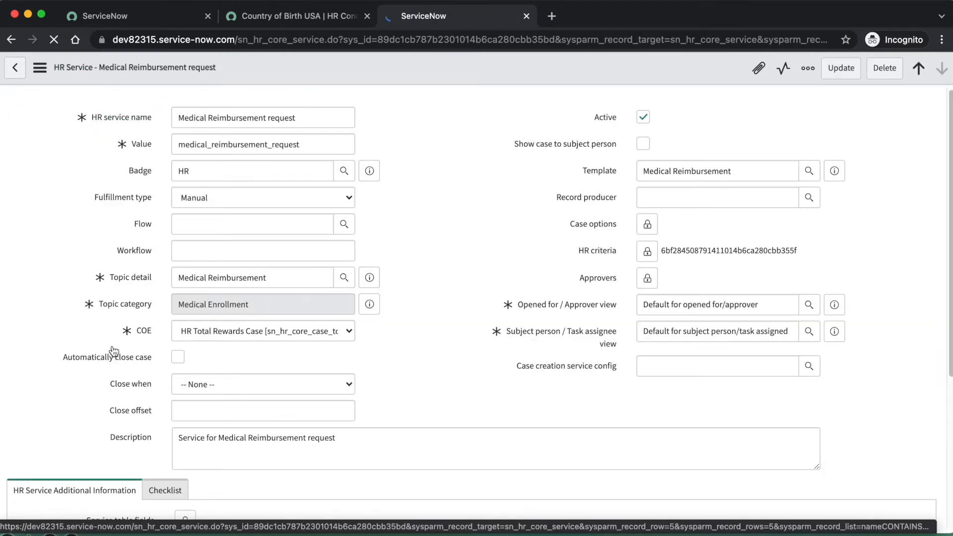
click(457, 193)
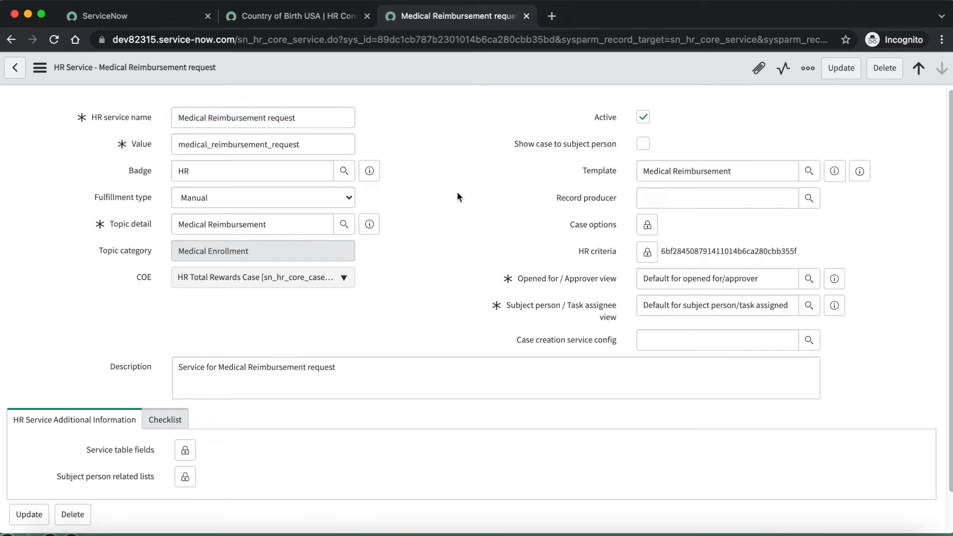
Replace the existing HR criteria on the Medical Reimbursement request service with Country of Birth is USA and lock the field
click(647, 252)
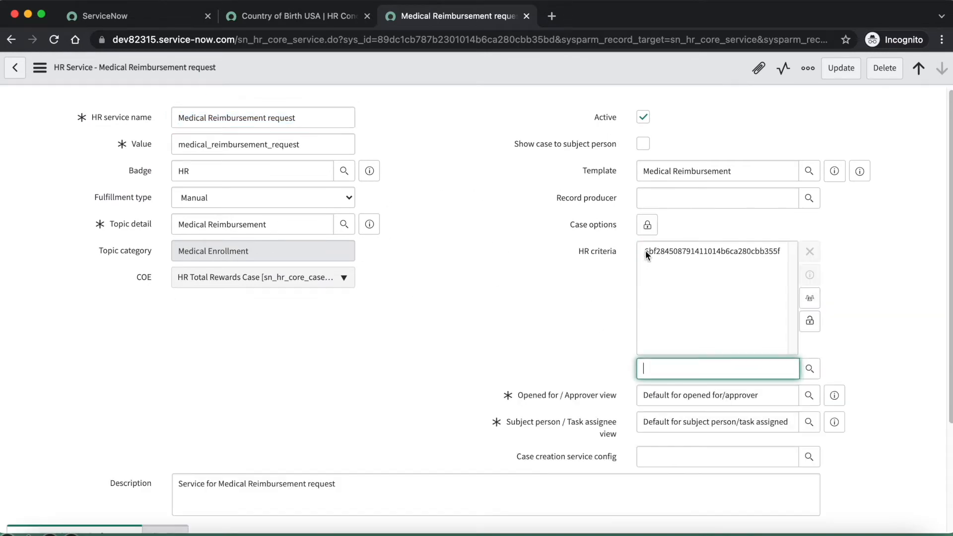
click(656, 251)
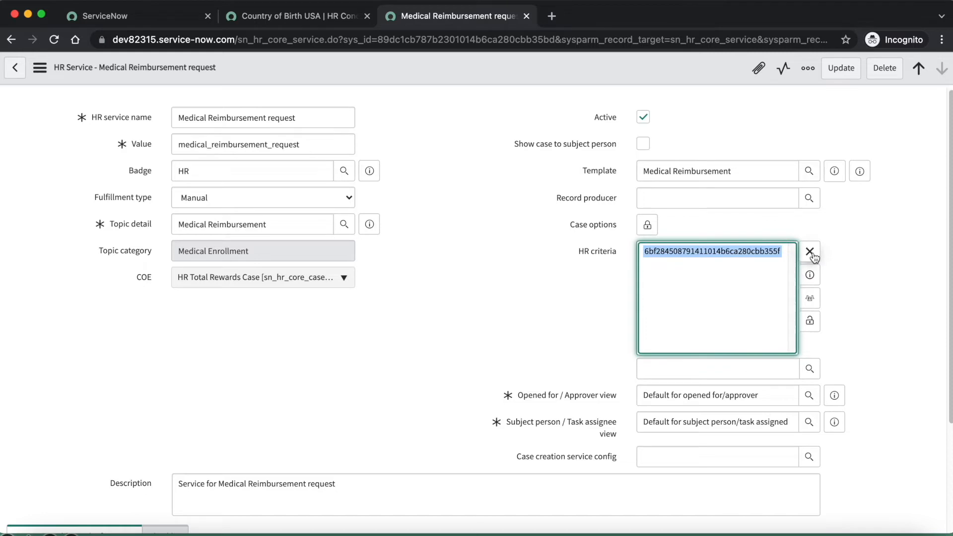
click(811, 253)
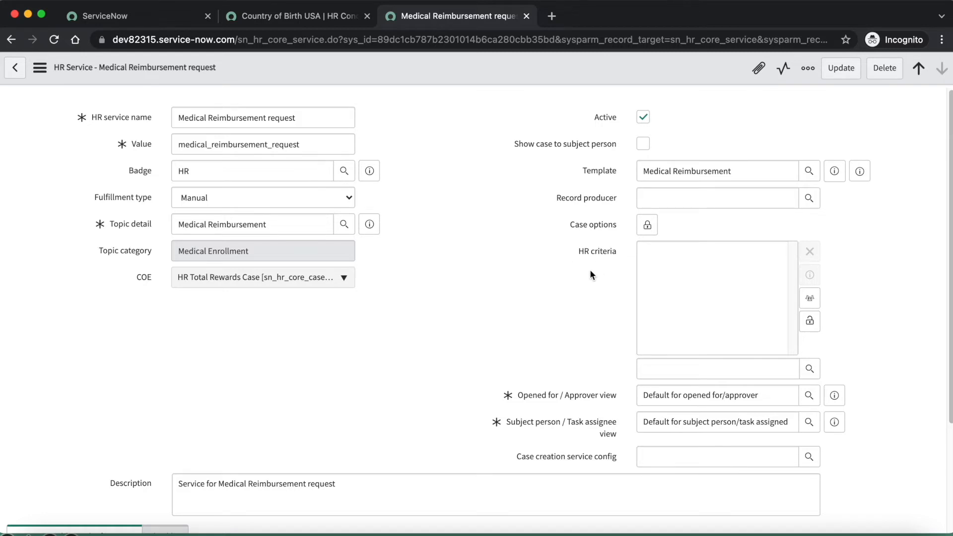
click(651, 370)
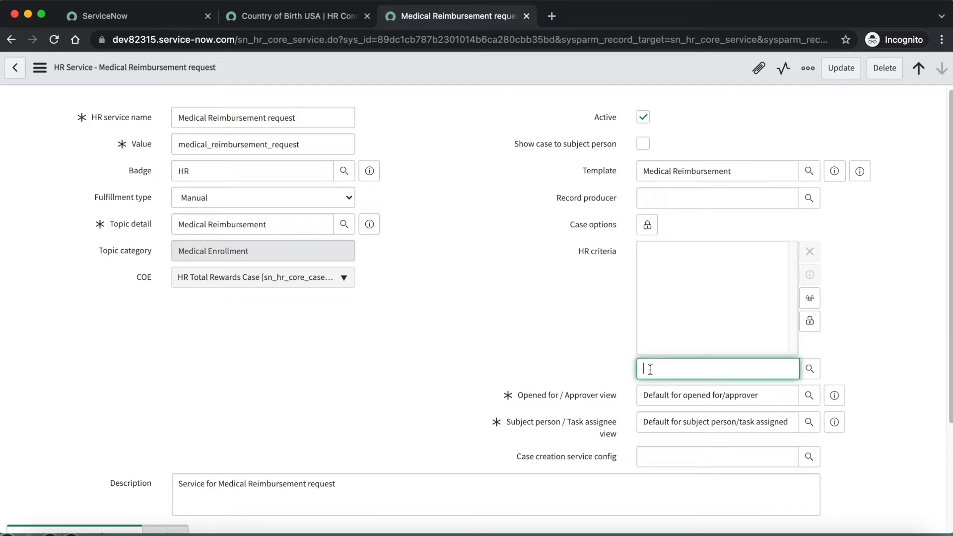
text(coun)
click(672, 386)
click(811, 321)
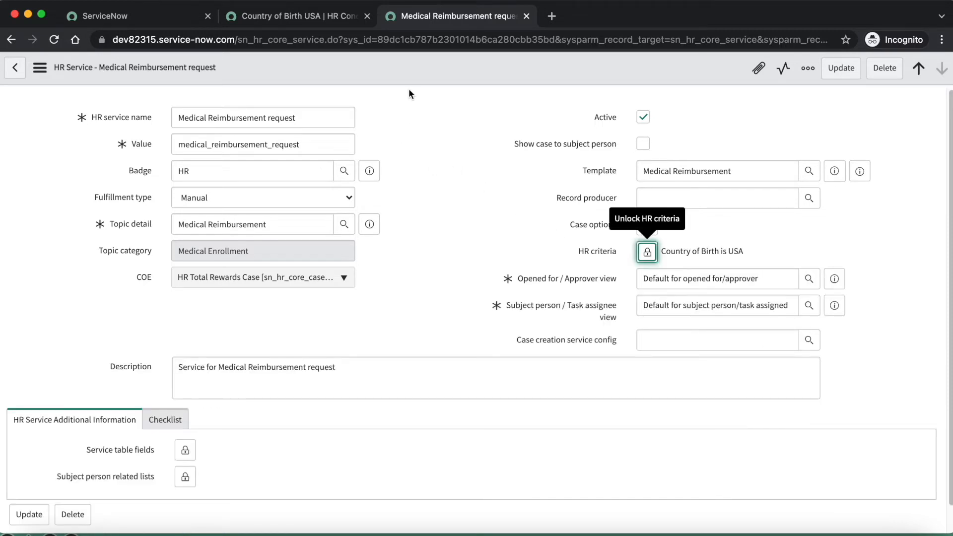
Save the Medical Reimbursement request service without leaving its form and return to the main ServiceNow page
right_click(420, 65)
click(445, 72)
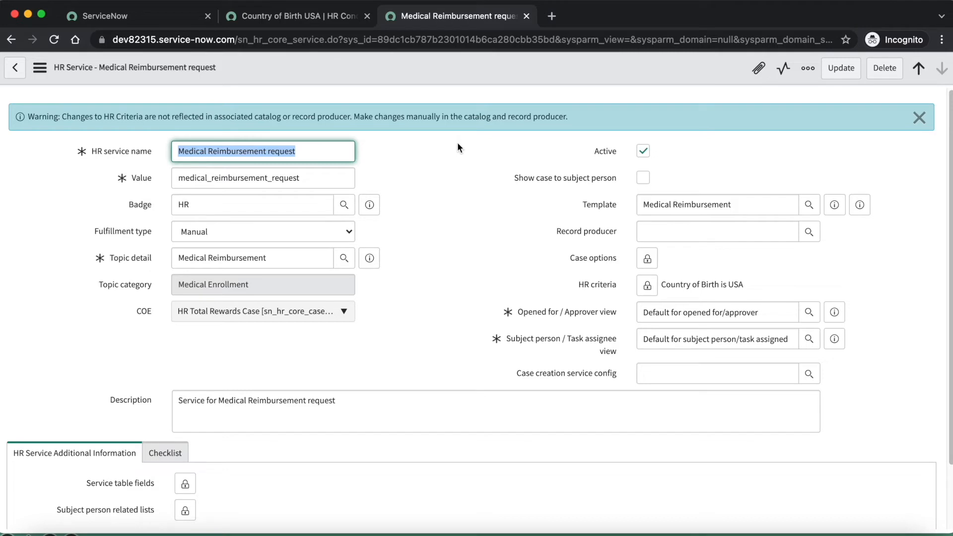
click(169, 15)
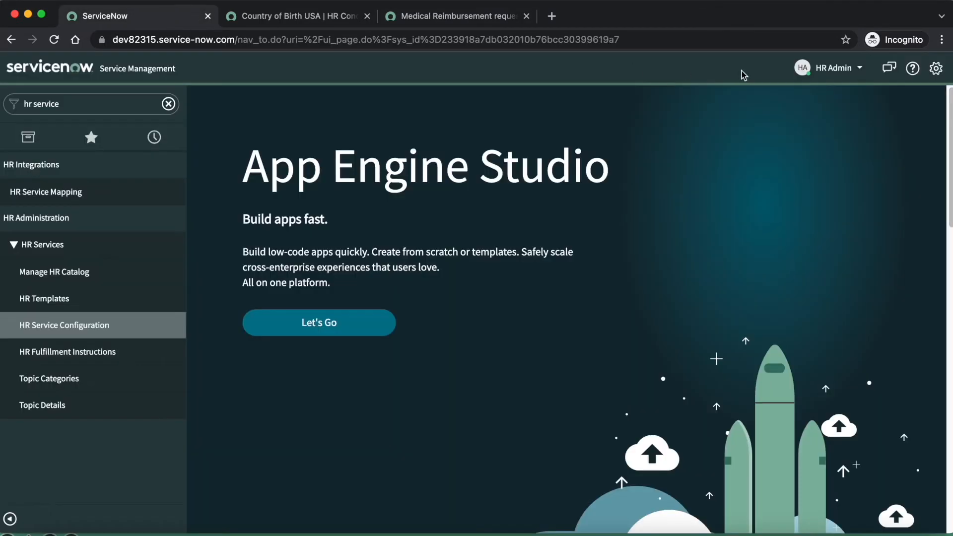
Switch the impersonation from HR Admin to the test employee whose country of birth is India
click(824, 78)
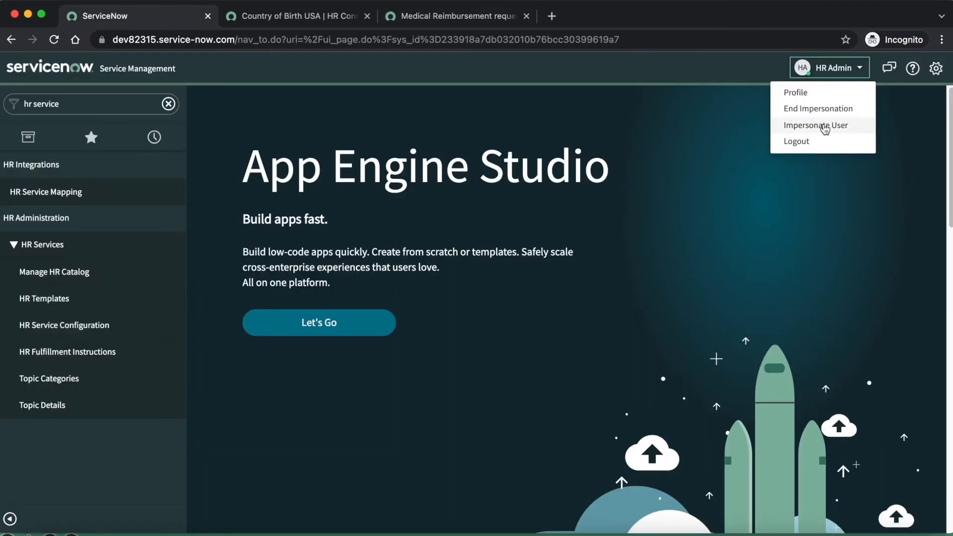
click(825, 126)
click(387, 121)
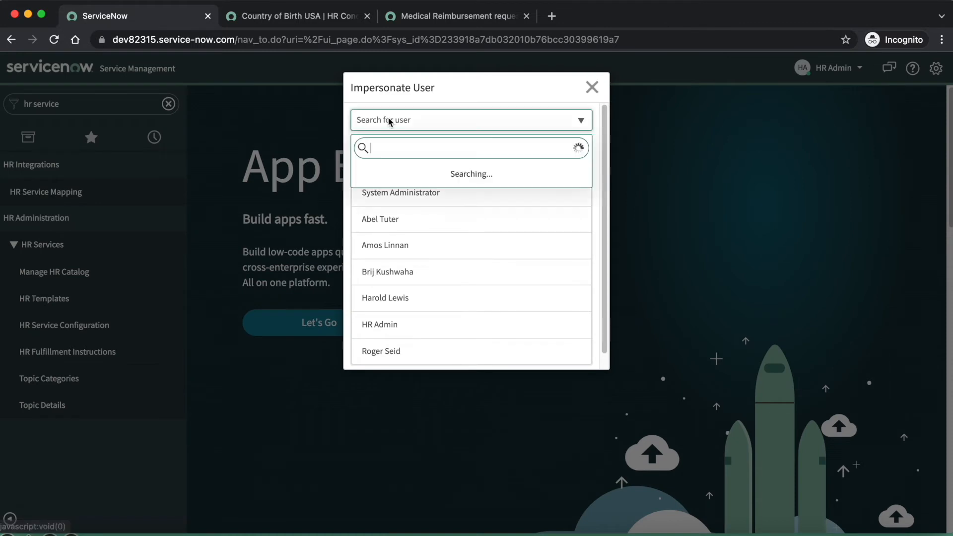
text(abel tu)
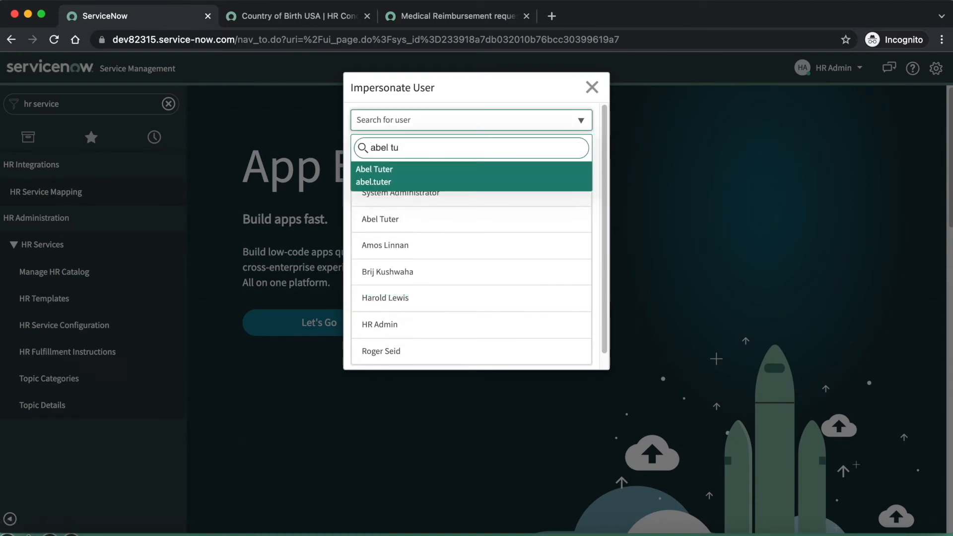
click(397, 169)
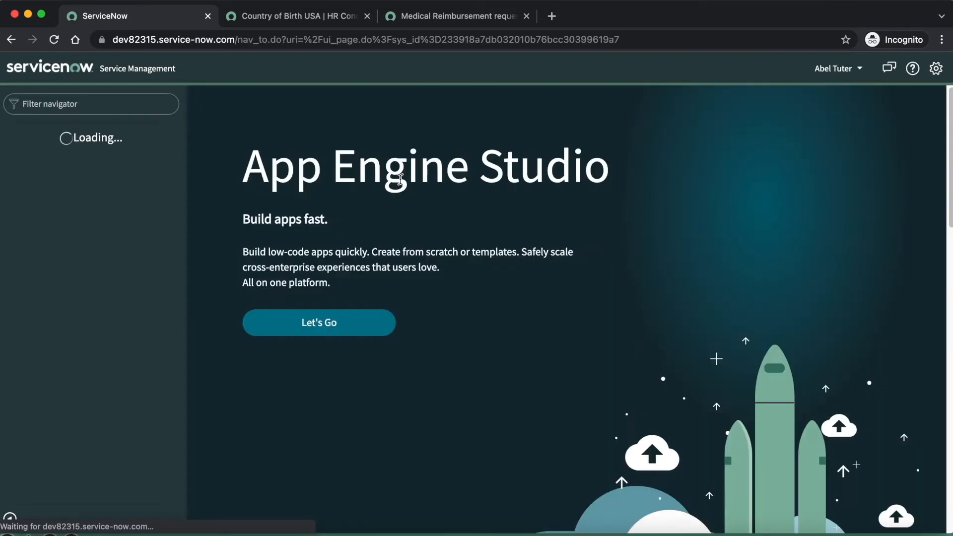
Find the HR case modules from the main ServiceNow page and open Create New Case in a new browser tab
click(79, 104)
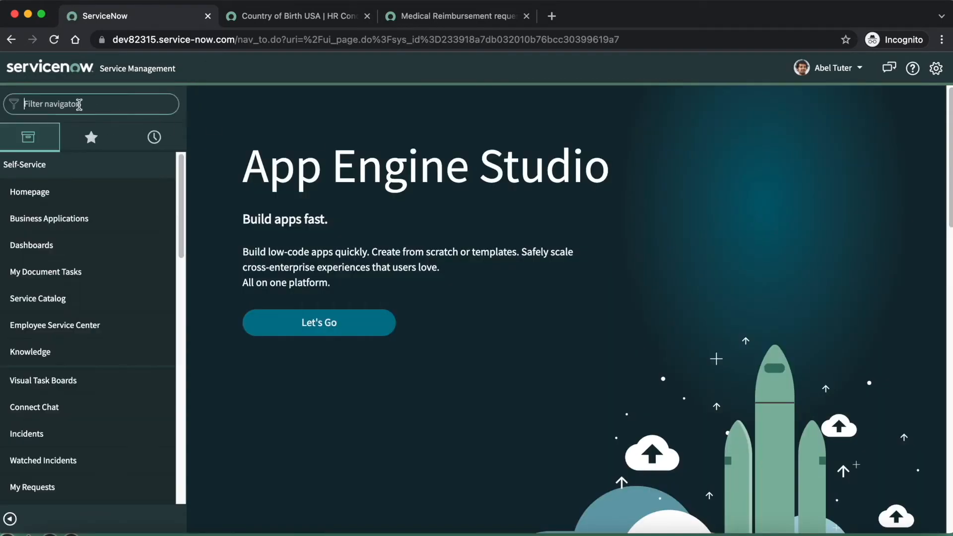
text(hr case)
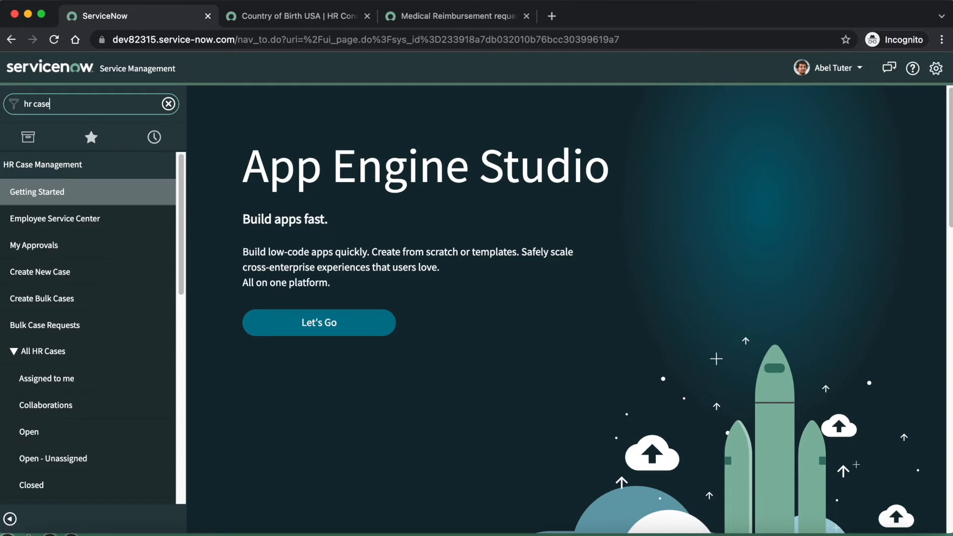
click(69, 272)
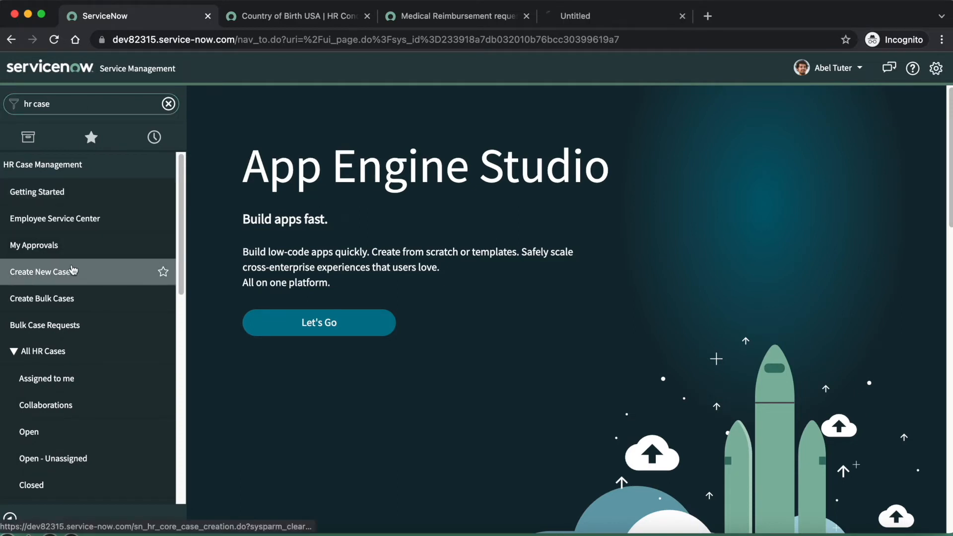
click(588, 20)
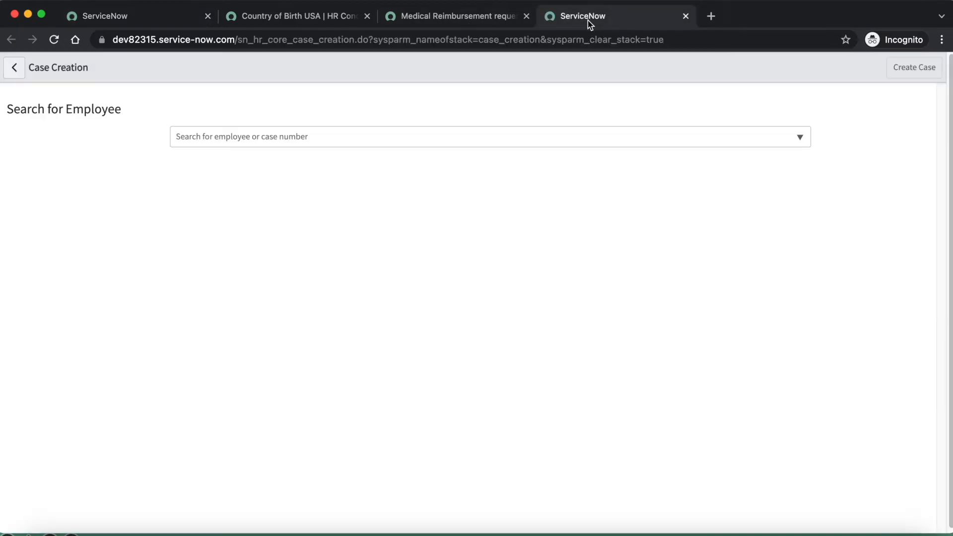
Select the impersonated employee on the Case Creation page and search the available HR services for "medical re"
click(233, 139)
text(abel t)
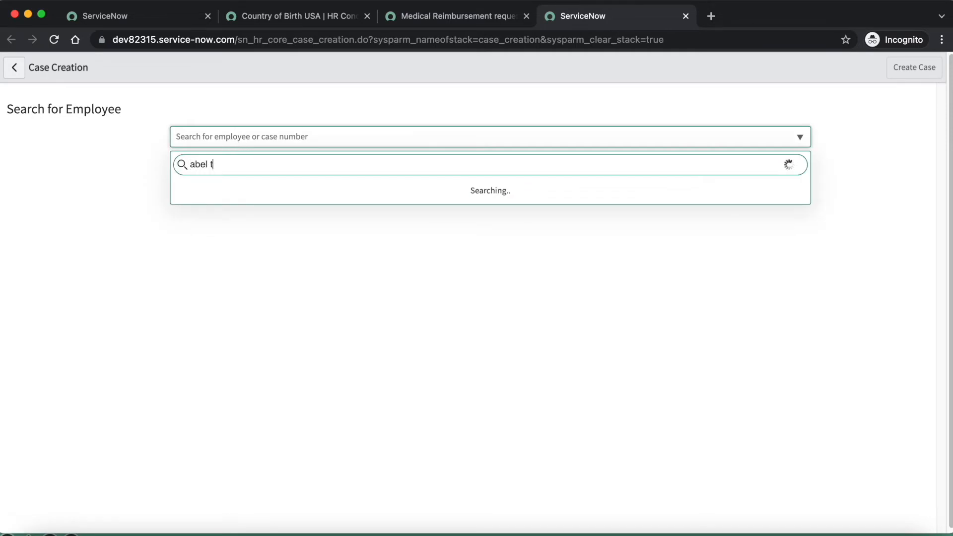
click(204, 191)
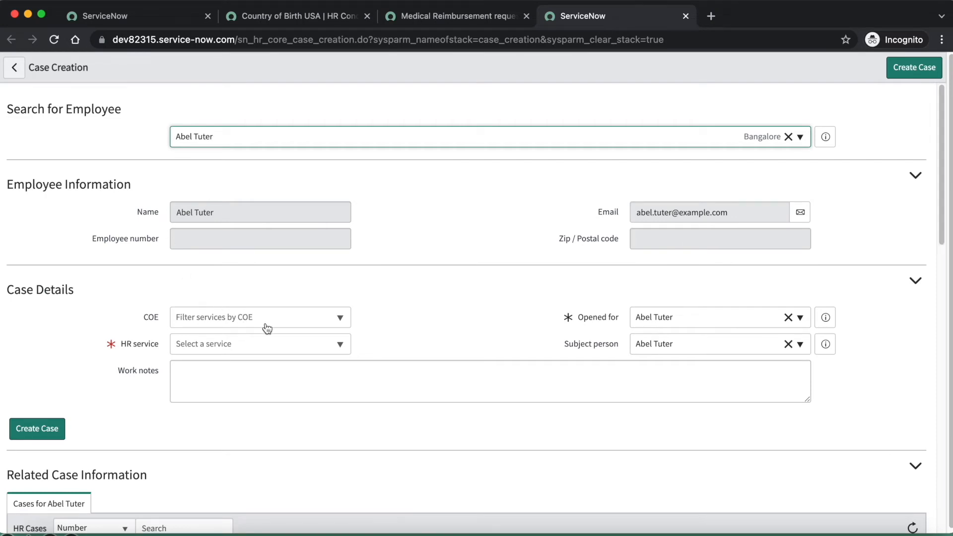
click(247, 344)
text(med)
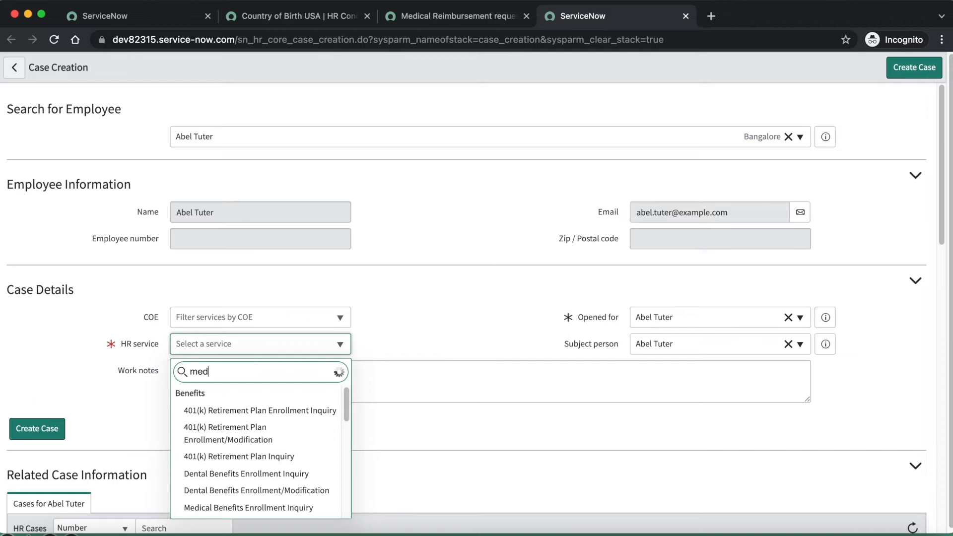
text(ical re)
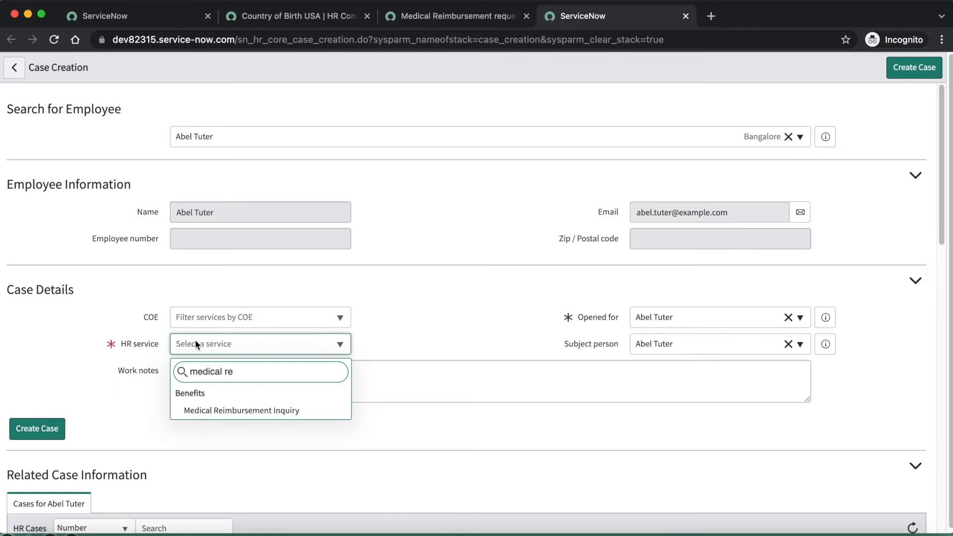
click(434, 250)
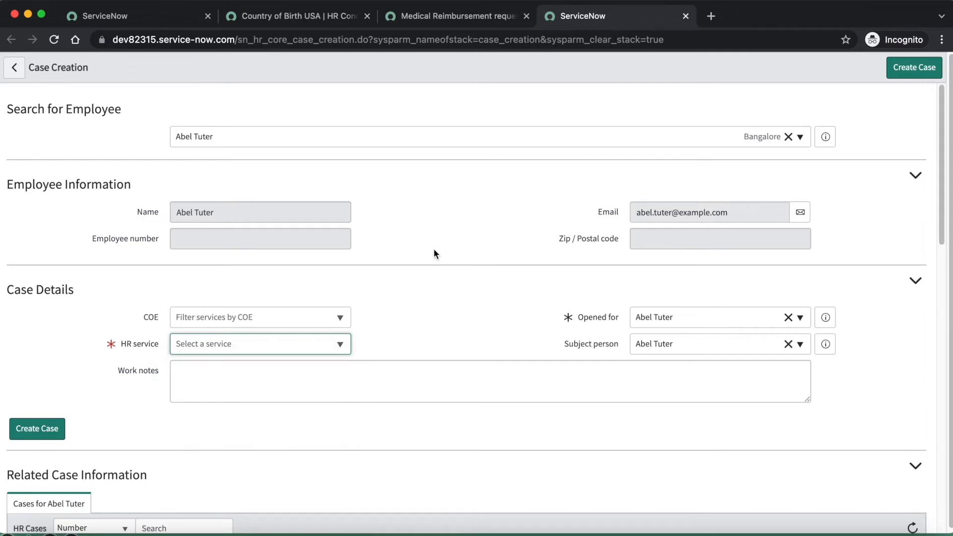
Find the HR profile modules from the main ServiceNow page and open the HR Profiles list in a new browser tab
click(141, 16)
click(78, 109)
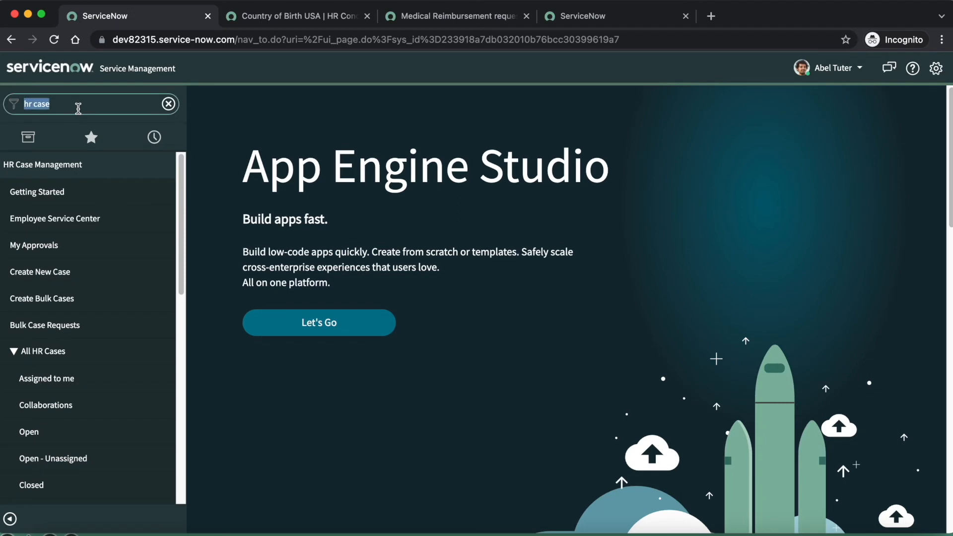
key(BackSpace)
text(hr pro)
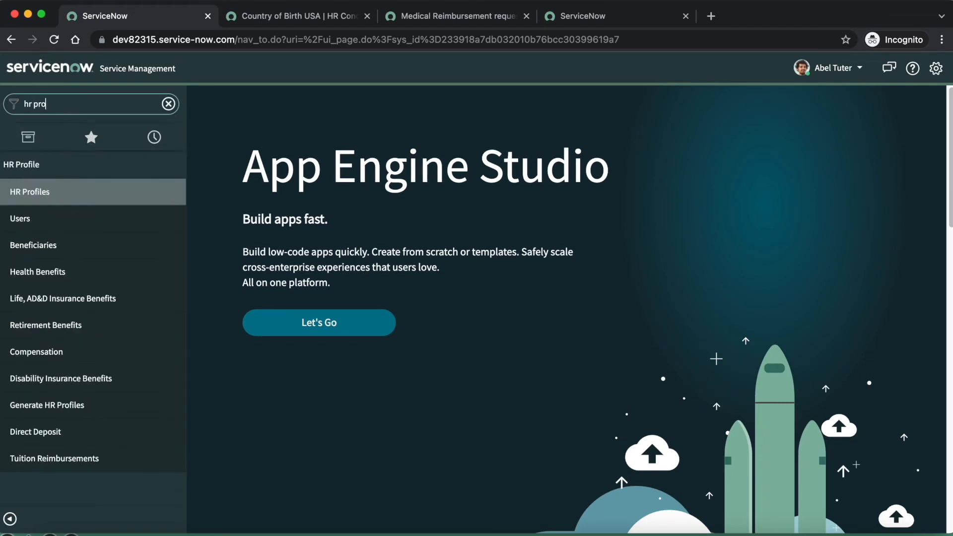
super+click(40, 191)
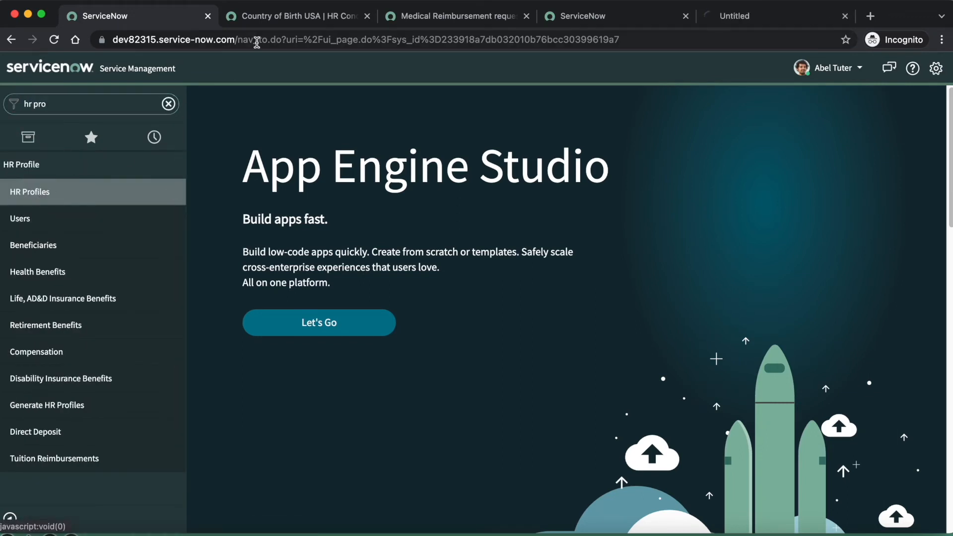
click(749, 19)
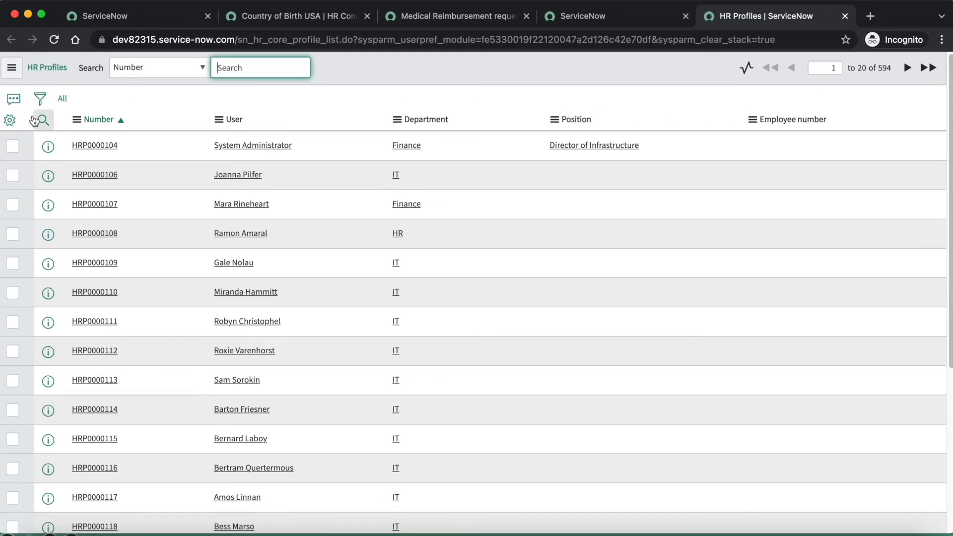
Return to the main ServiceNow page and switch the impersonation back to HR Admin
click(143, 16)
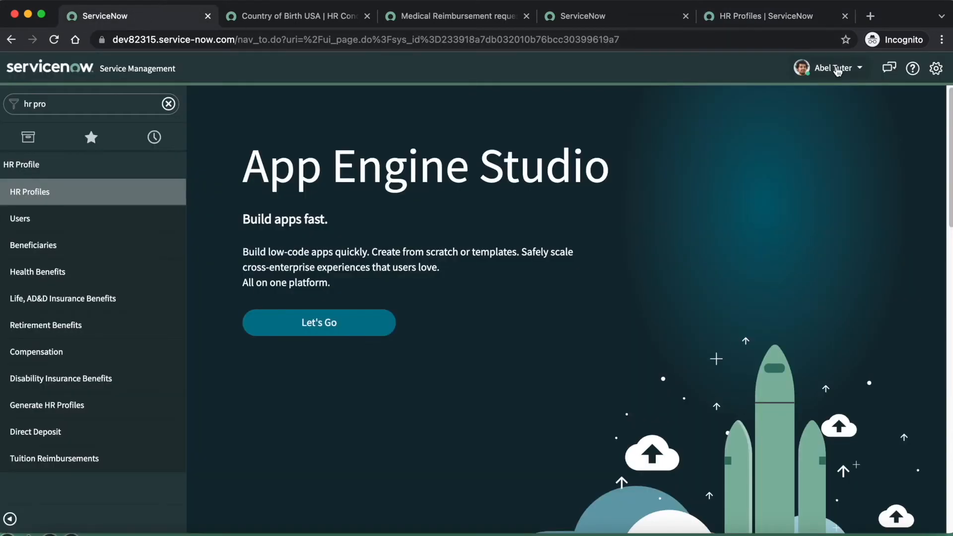
click(838, 71)
click(834, 126)
click(394, 121)
text(hr ad)
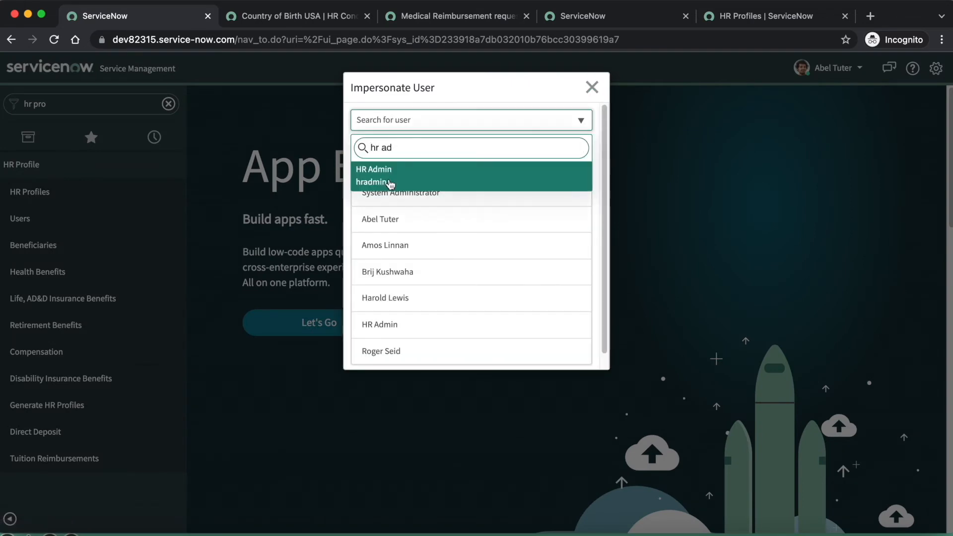
click(391, 184)
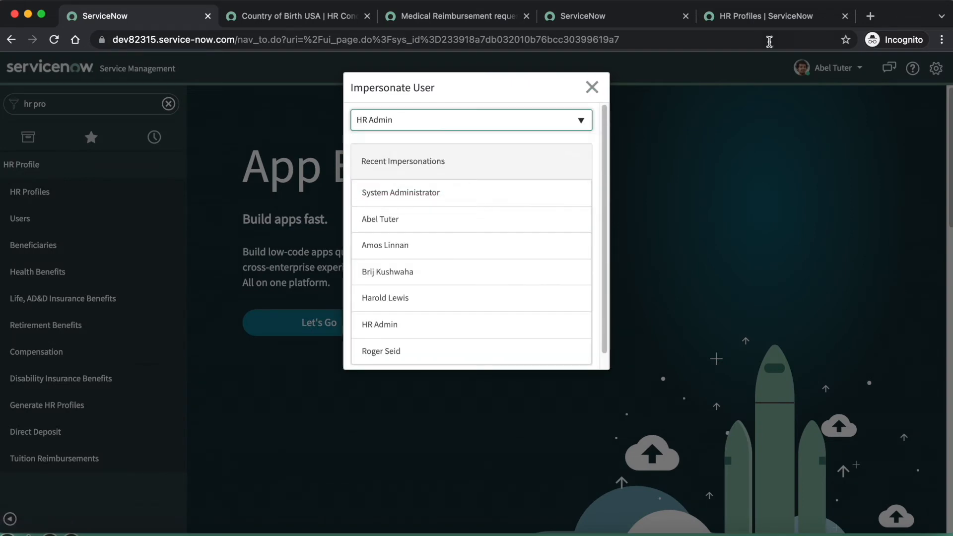
Reload the HR Profiles list with all records and filter out the profiles with an empty country of birth
click(749, 18)
click(63, 100)
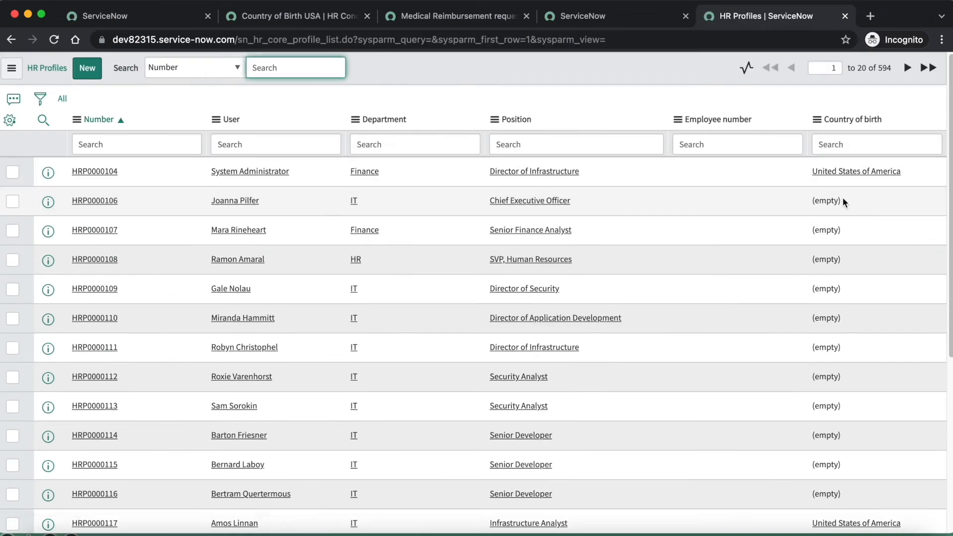
right_click(842, 199)
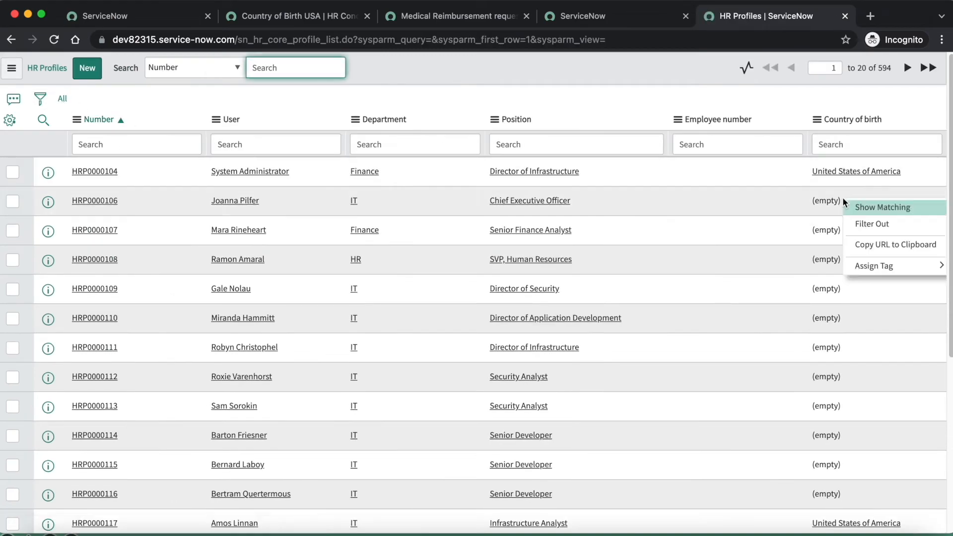
click(863, 226)
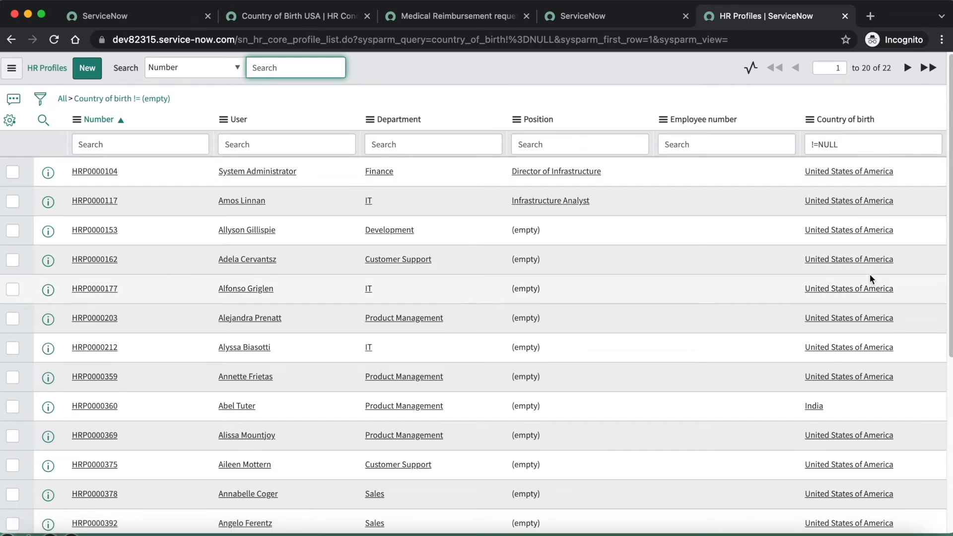
Copy the name of the Infrastructure Analyst born in the United States of America from the HR Profiles list and impersonate that employee
drag(270, 200, 221, 210)
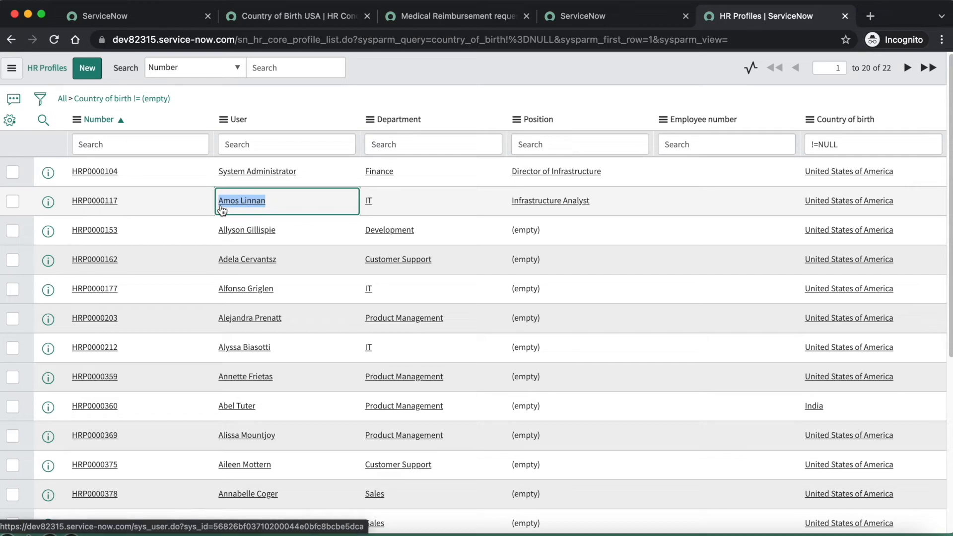
click(167, 21)
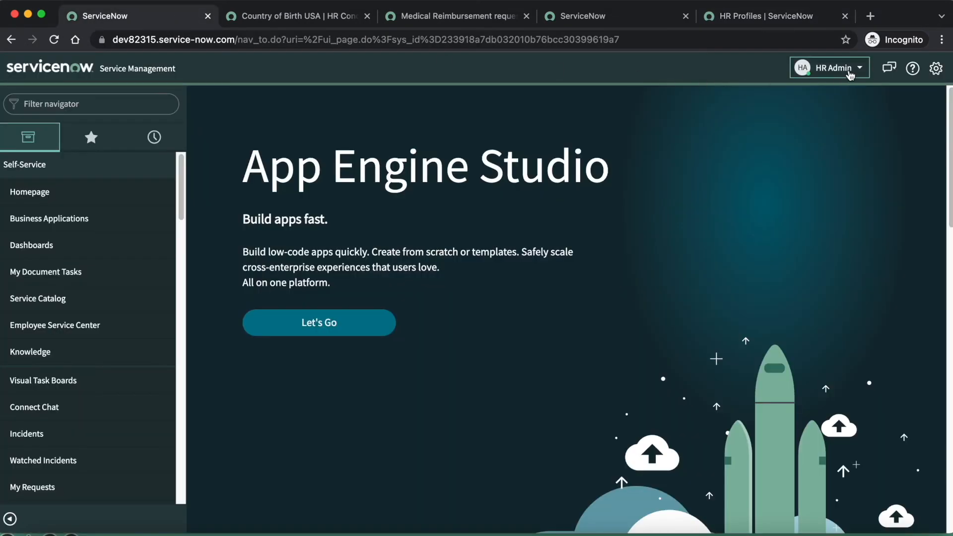
click(834, 68)
click(813, 124)
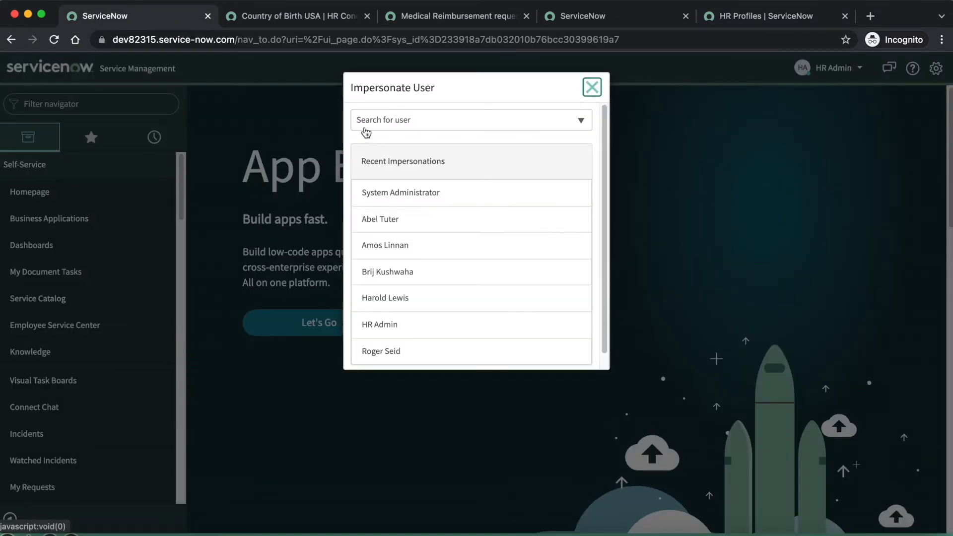
click(368, 126)
text(Amos Linnan)
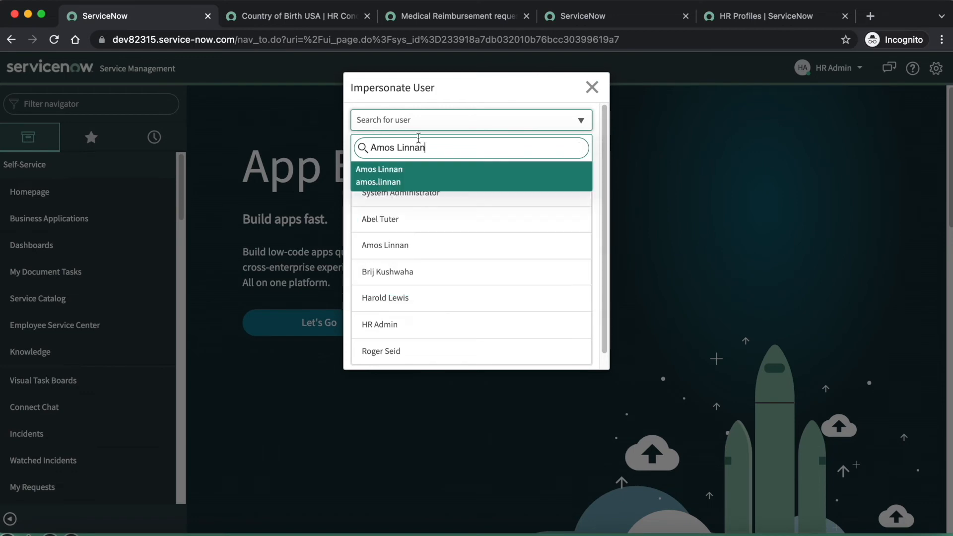
click(398, 177)
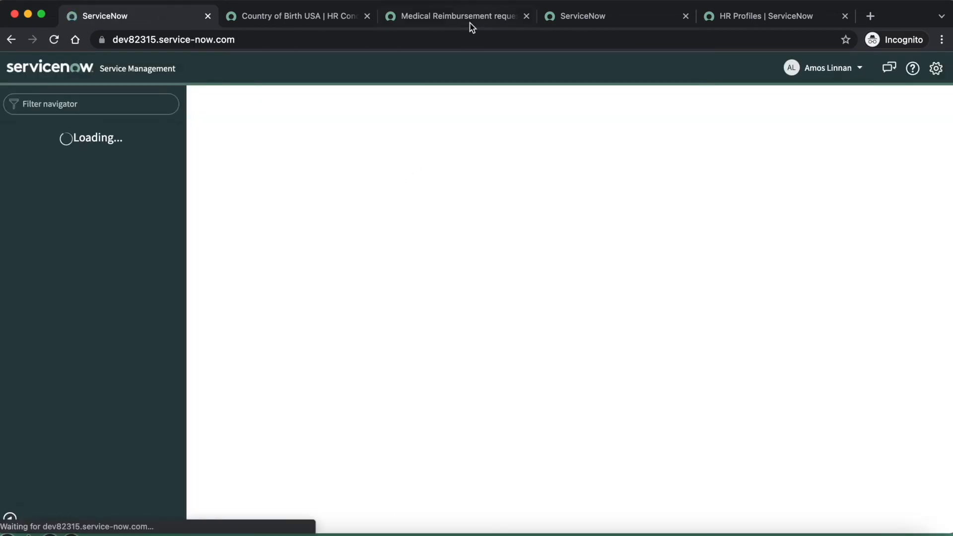
Reload the Case Creation page, discarding the unsaved entries, and select the newly impersonated employee
click(470, 19)
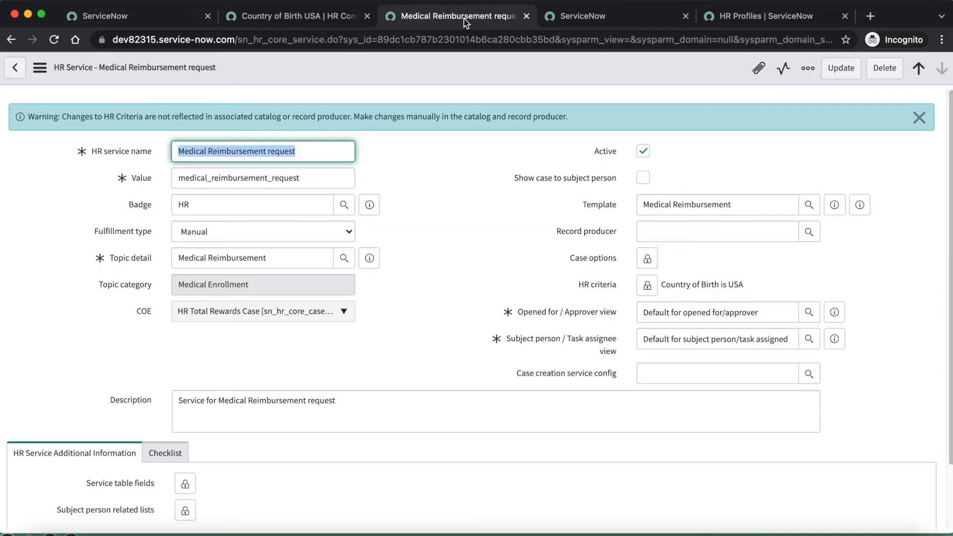
click(592, 18)
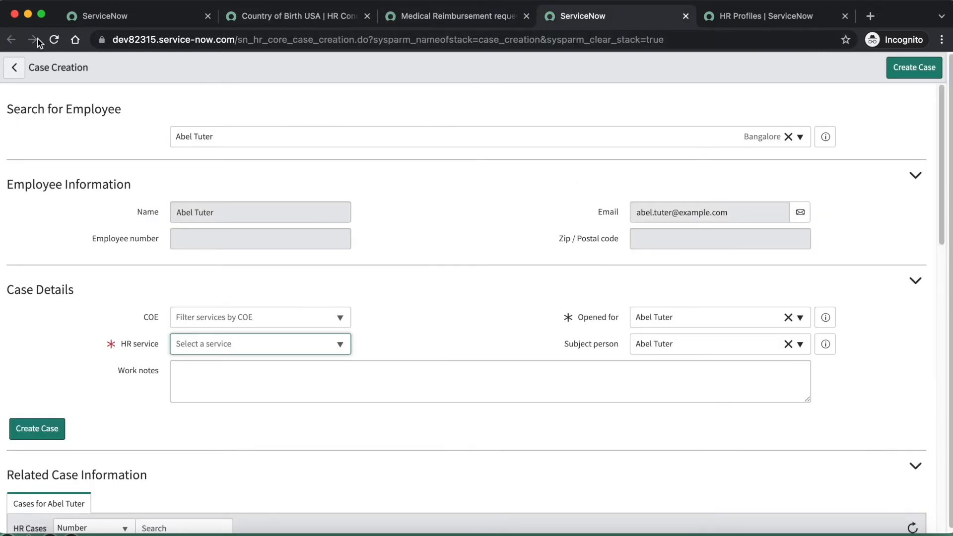
click(54, 41)
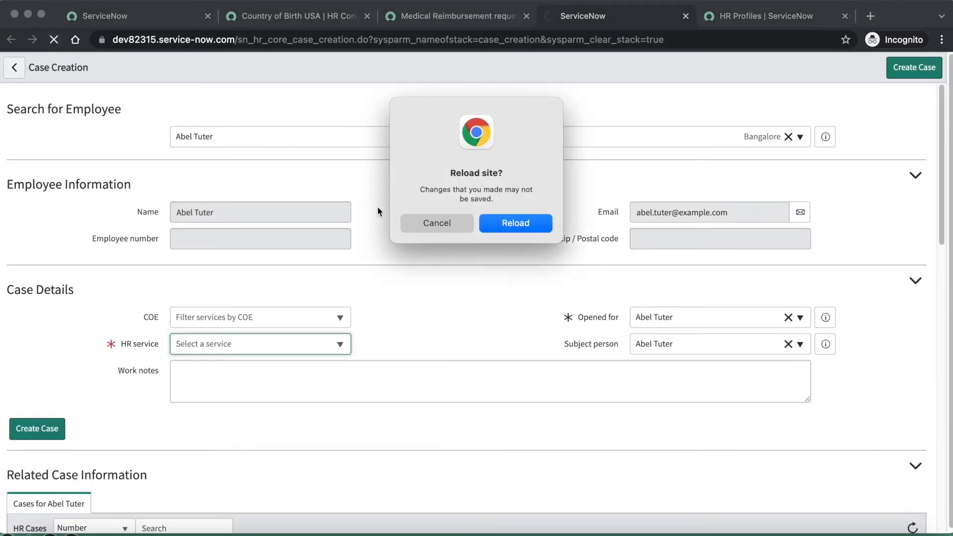
click(515, 224)
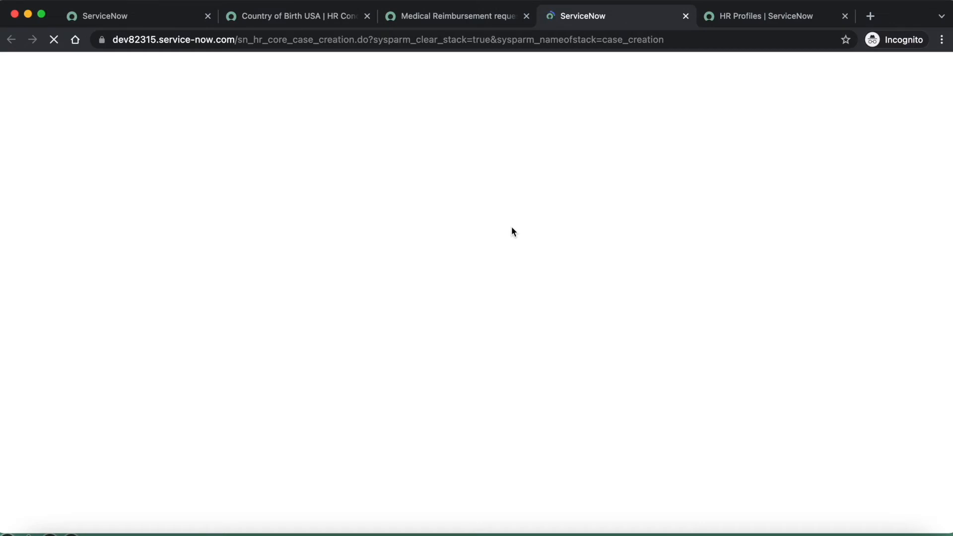
click(225, 139)
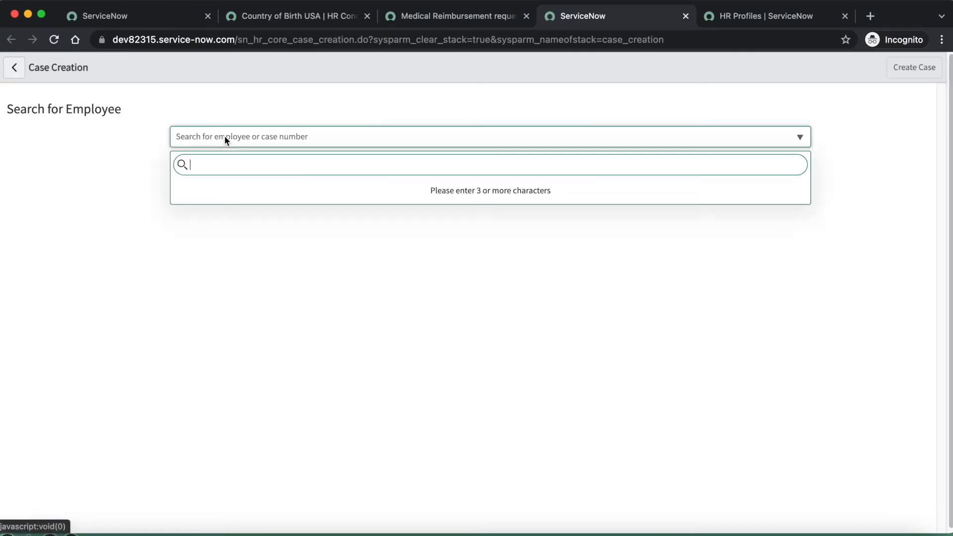
text(amos)
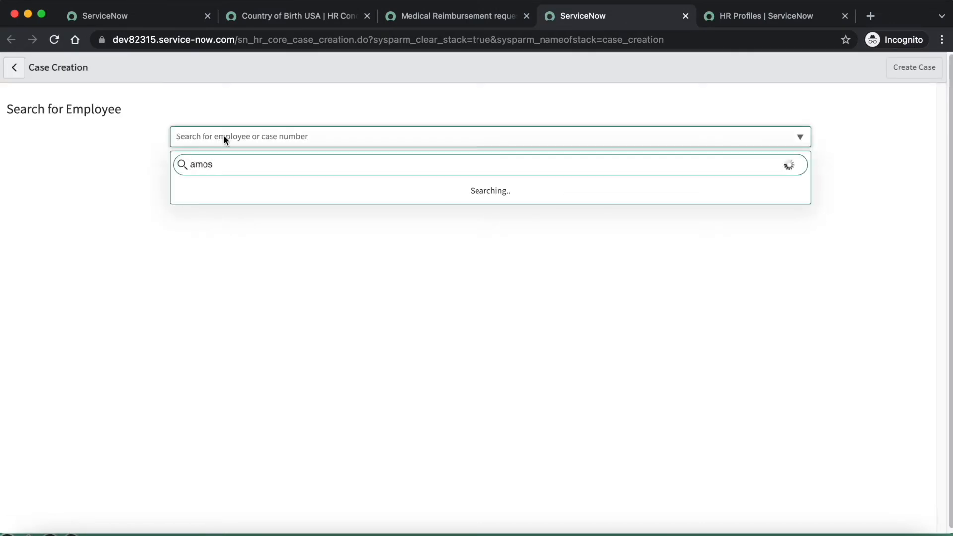
click(220, 193)
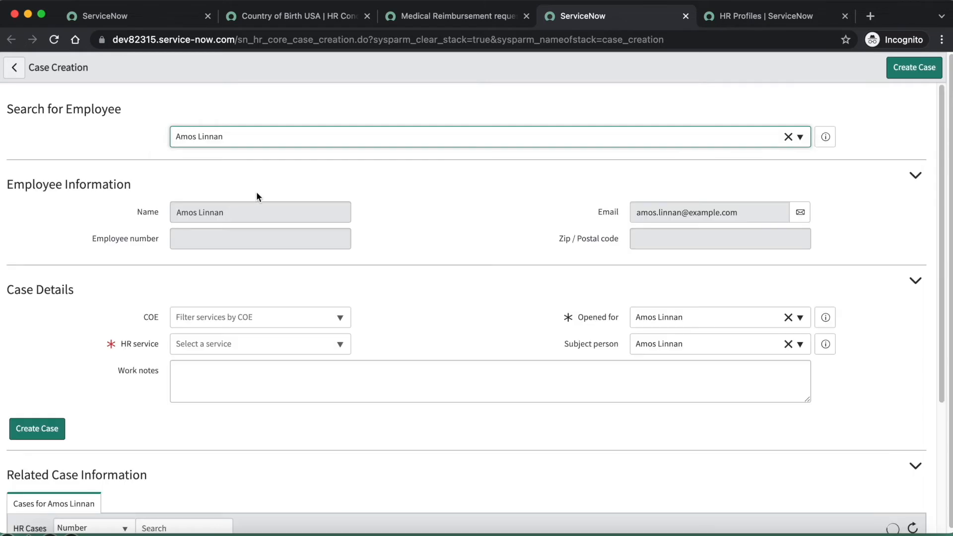
Search the HR services available to the selected employee for "medical re" and close the list without choosing one
click(231, 351)
text(medical re)
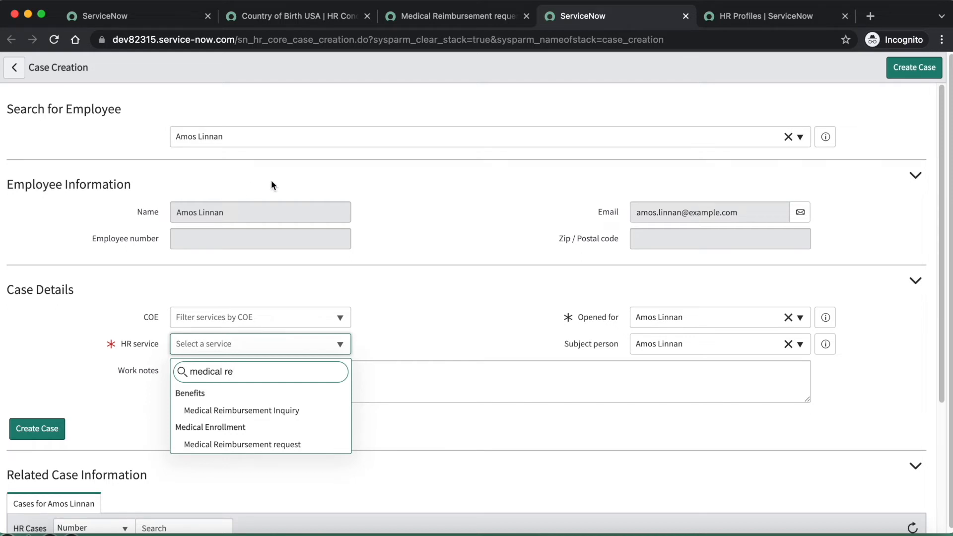
key(Escape)
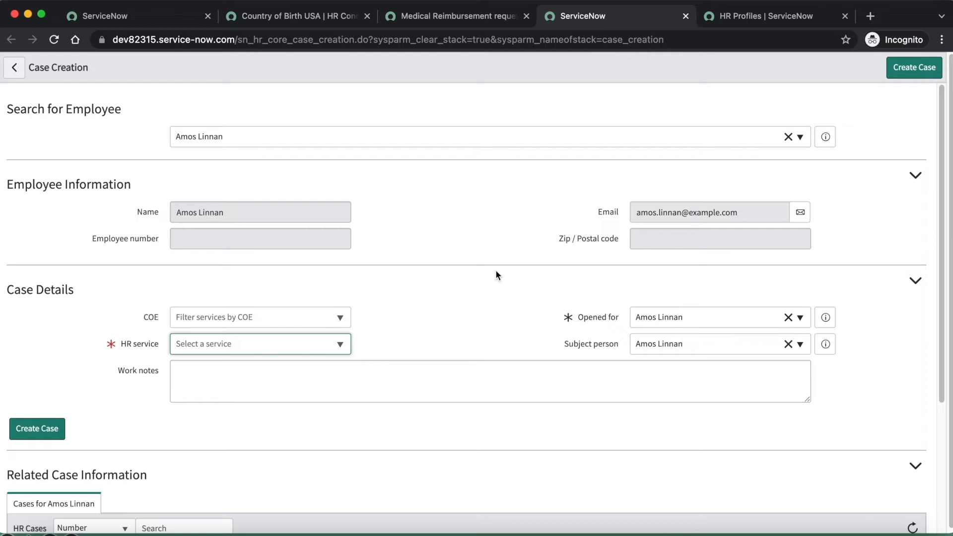
Set the case's subject person to the HR department employee born in Greece and check that country of birth in the HR Profiles list
click(691, 344)
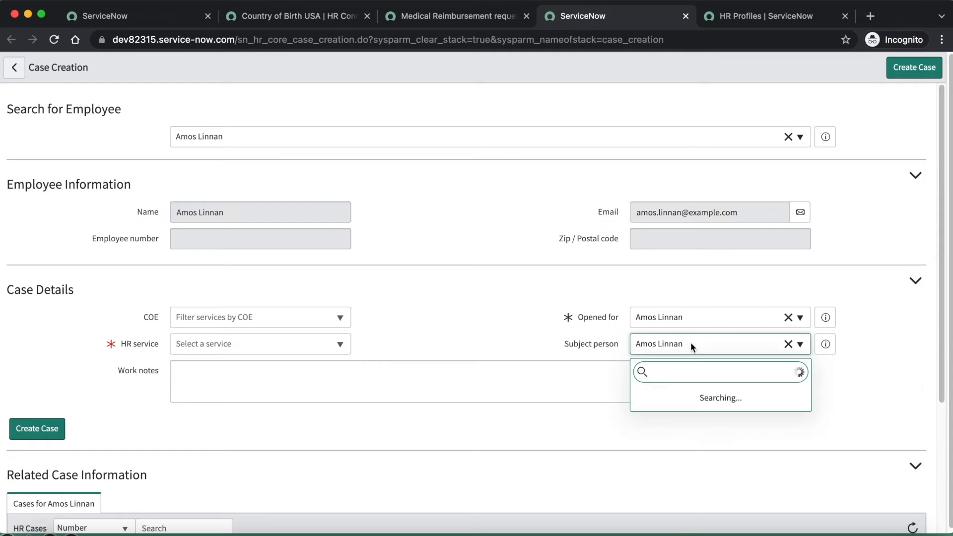
text(roger)
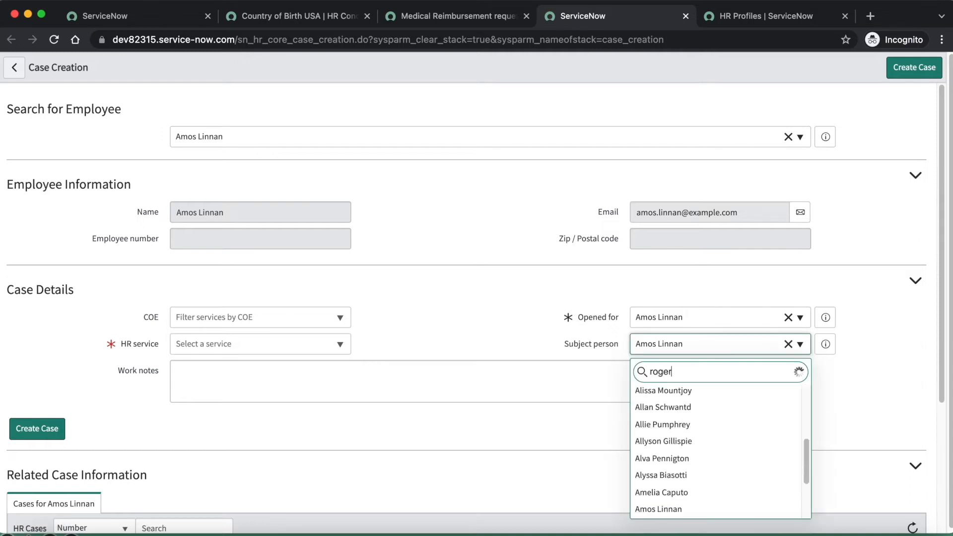
click(672, 413)
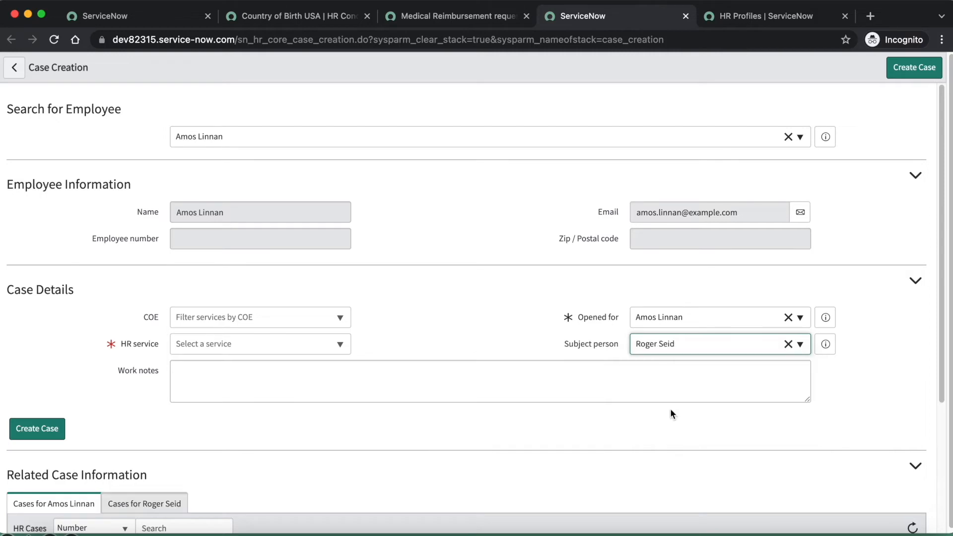
click(744, 20)
scroll(499, 400, down, 5)
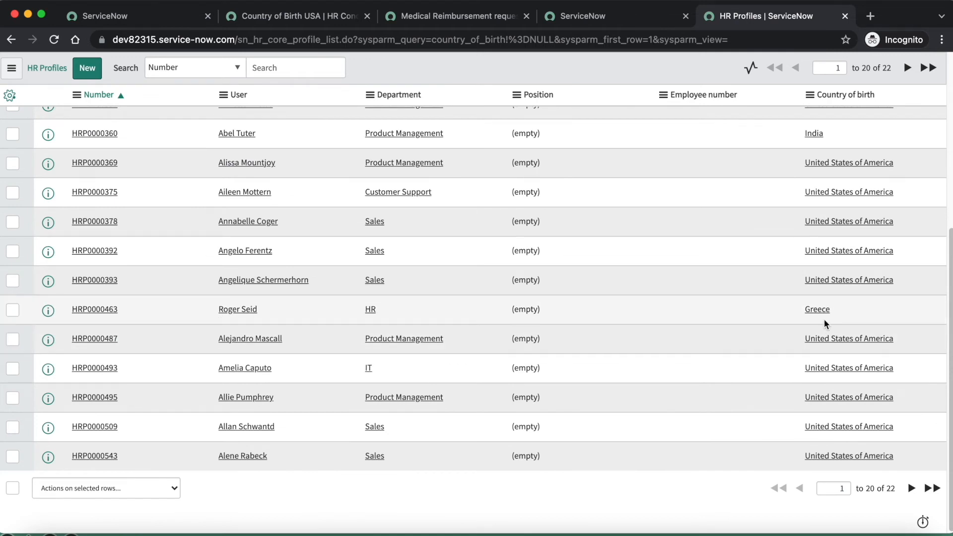
click(573, 22)
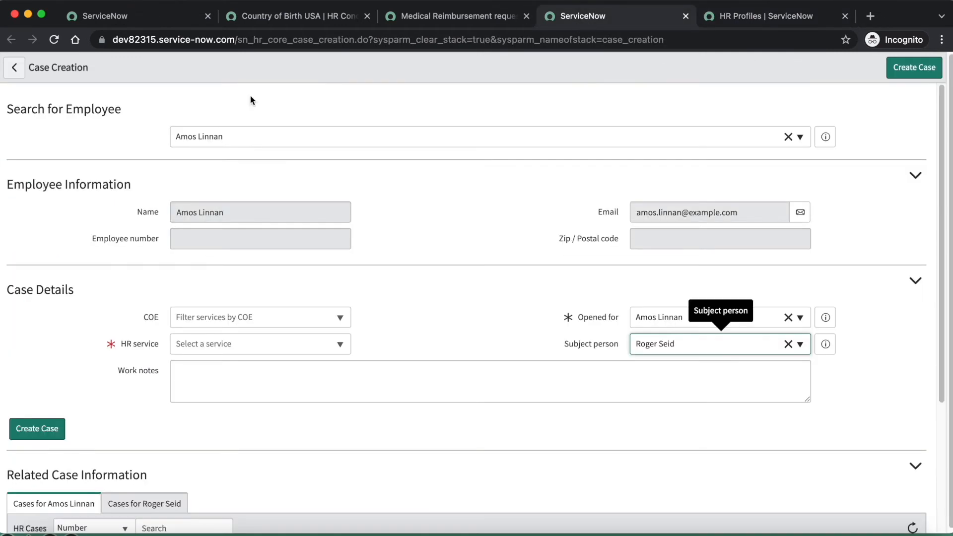
Search the HR services for "medical" with the Greece-born subject person and close the list
click(237, 350)
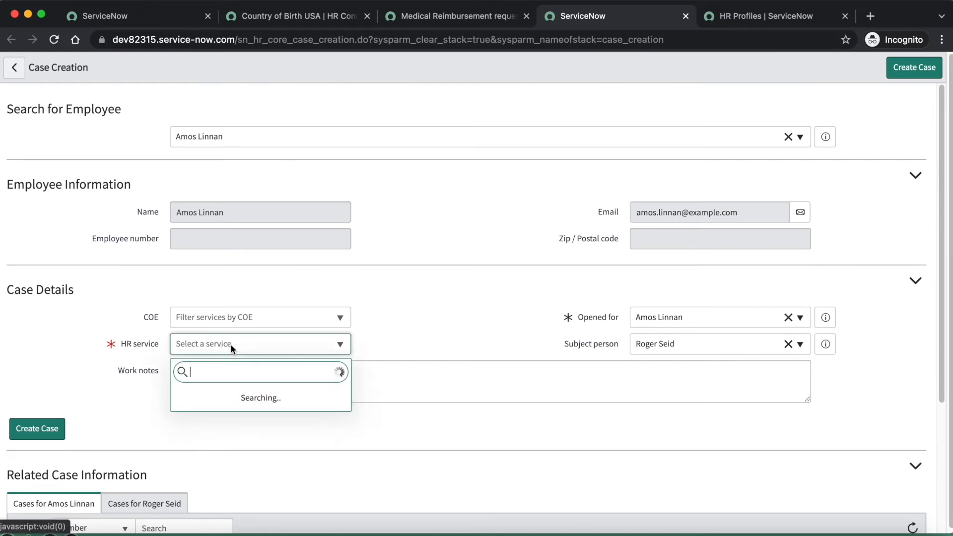
text(medical)
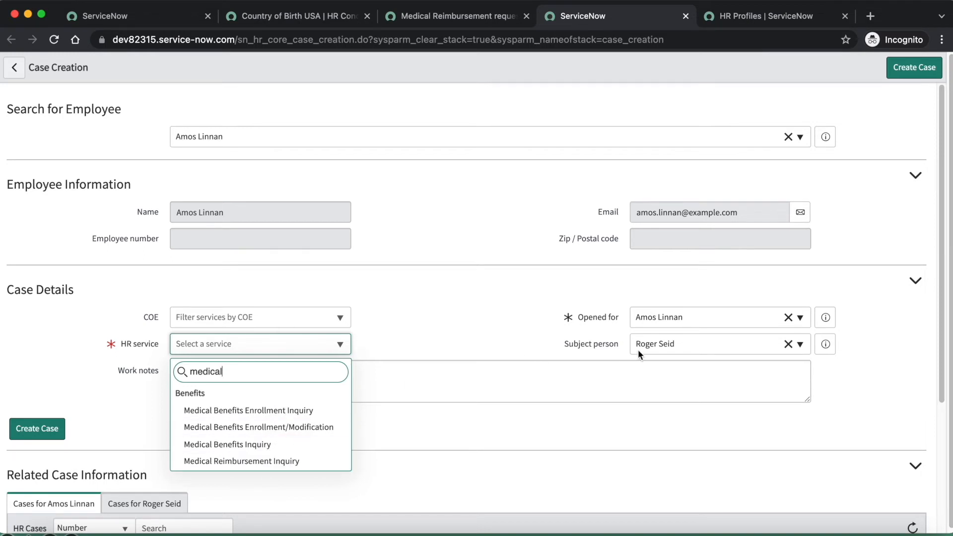
click(713, 351)
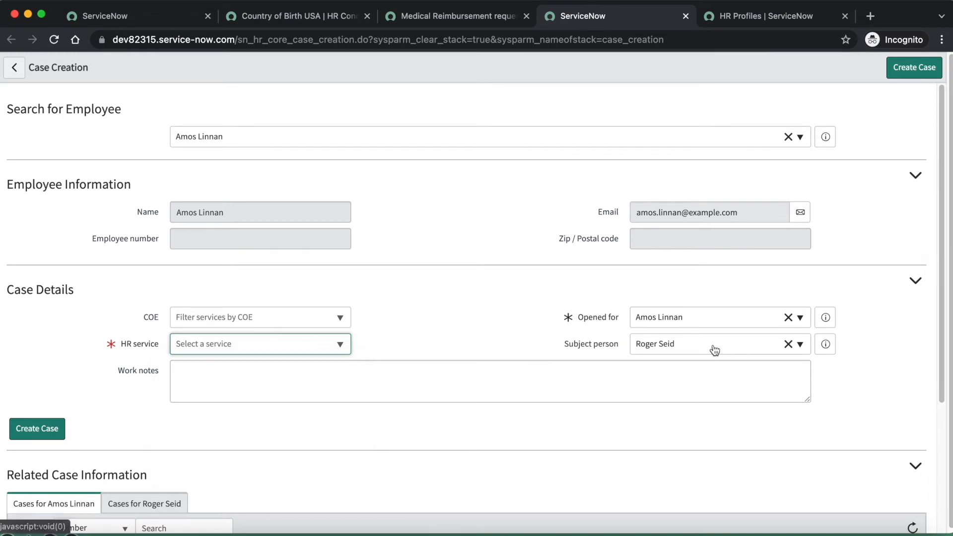
Set the subject person back to the employee the case is opened for and search the HR services for "medical"
click(687, 345)
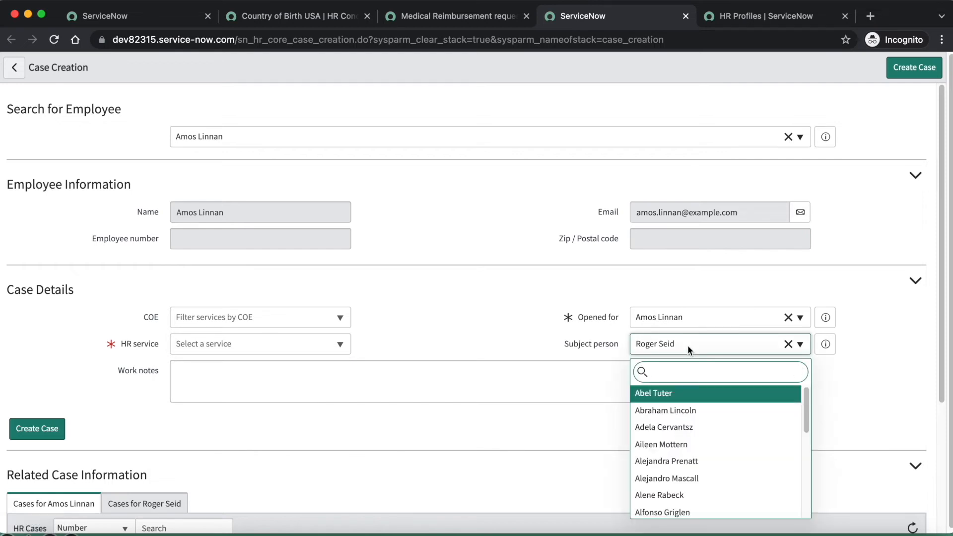
text(amos)
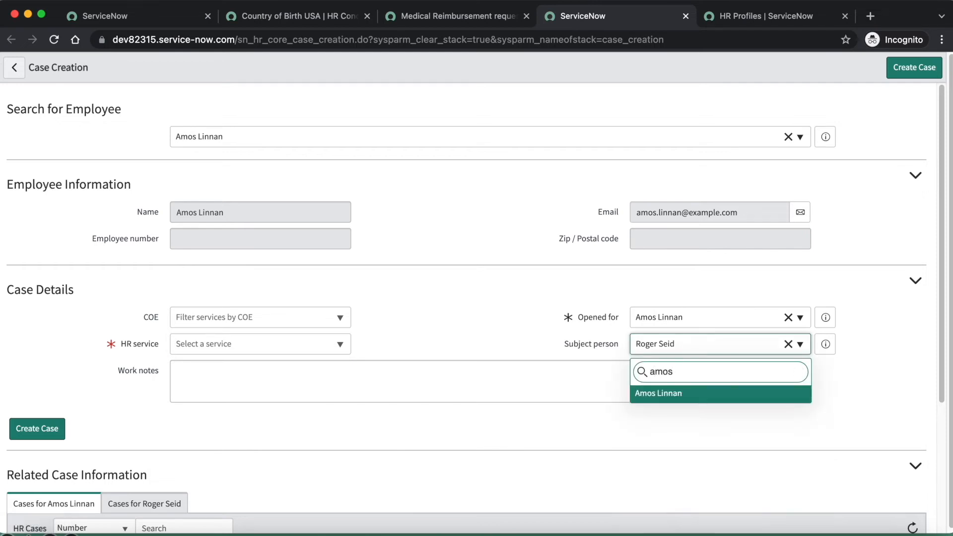
click(673, 396)
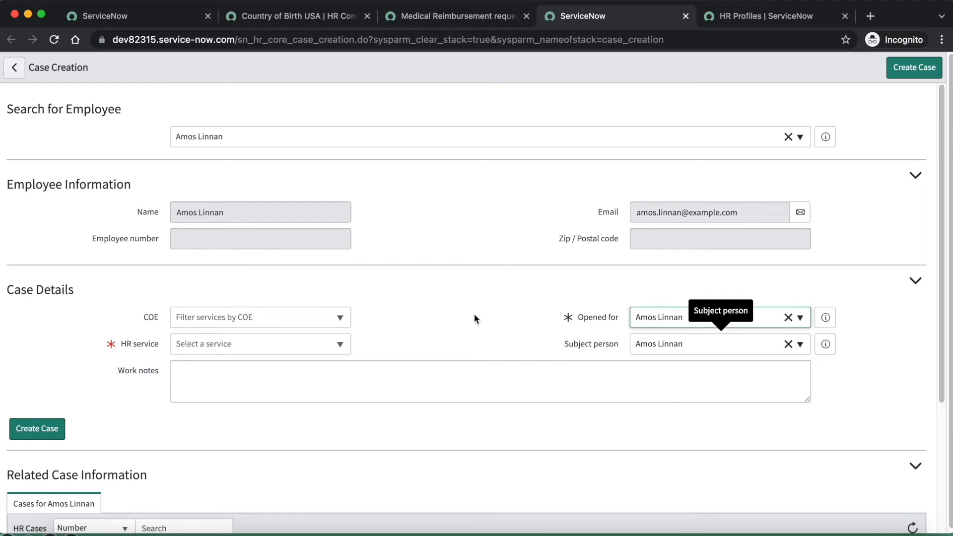
click(276, 347)
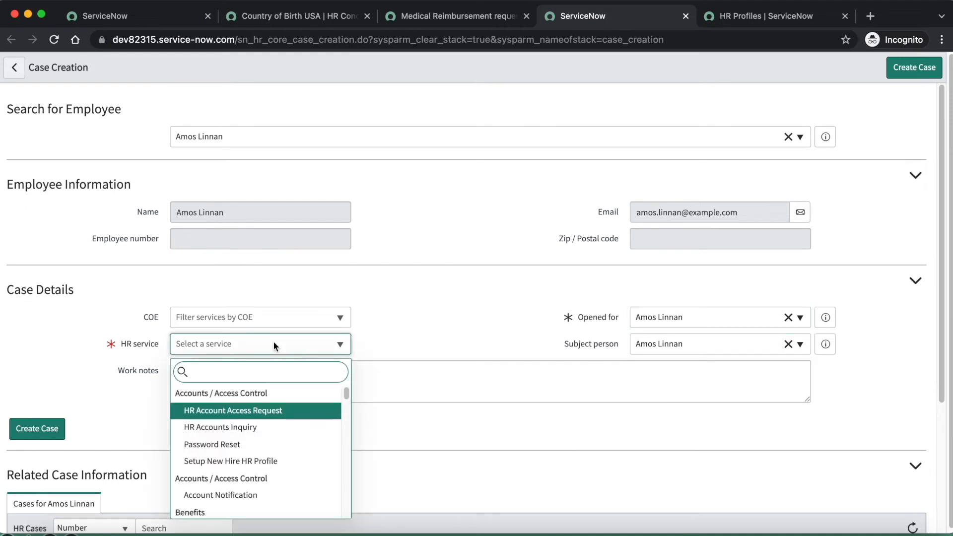
text(medical)
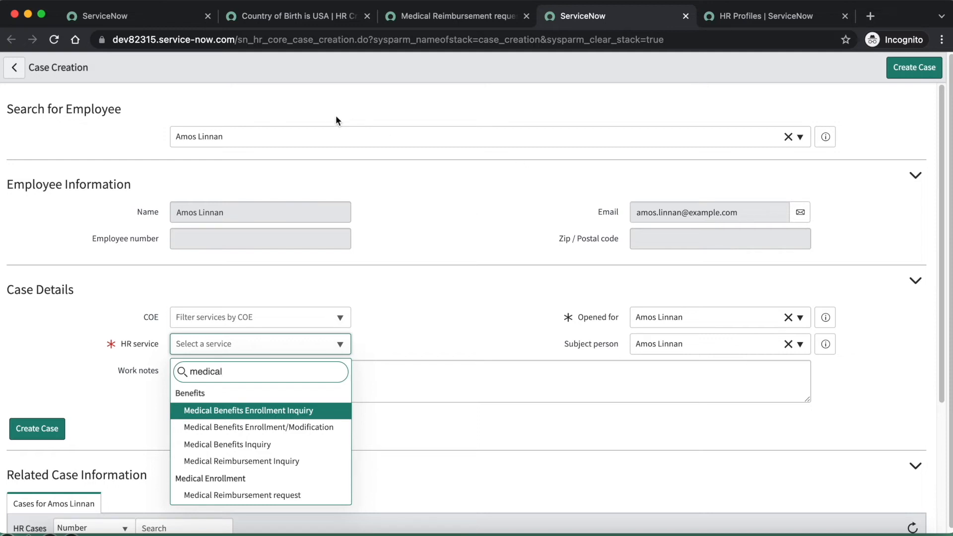
Return to the main ServiceNow page and impersonate HR Admin in place of the current employee
click(147, 16)
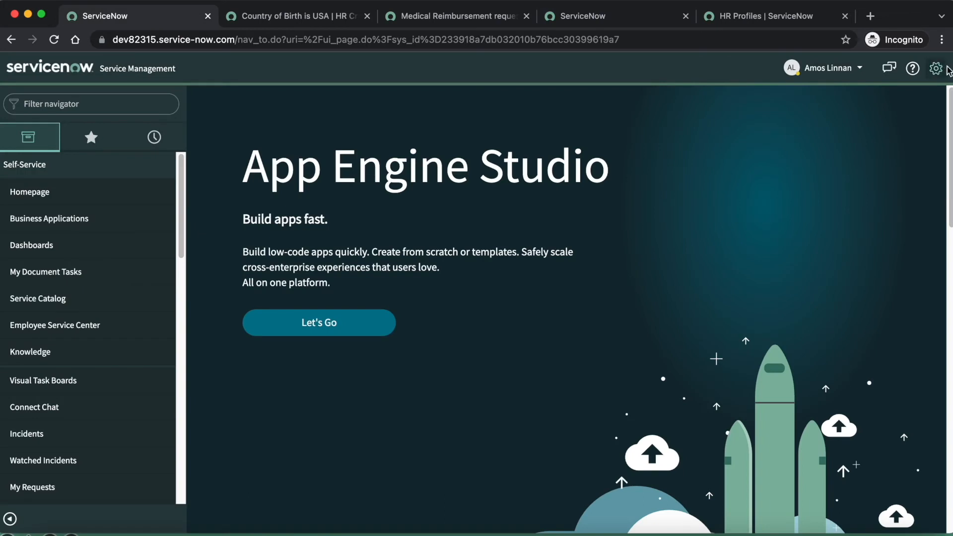
click(827, 72)
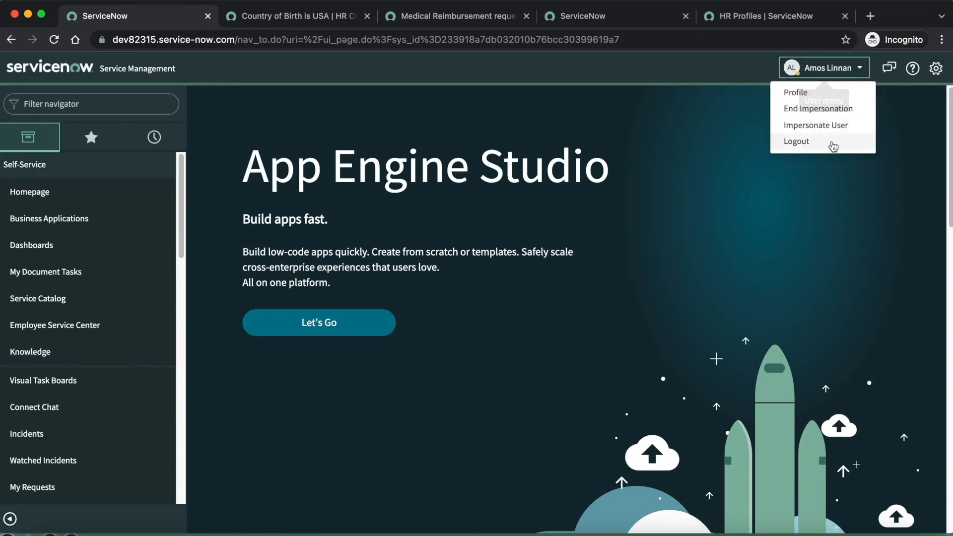
click(828, 125)
click(368, 122)
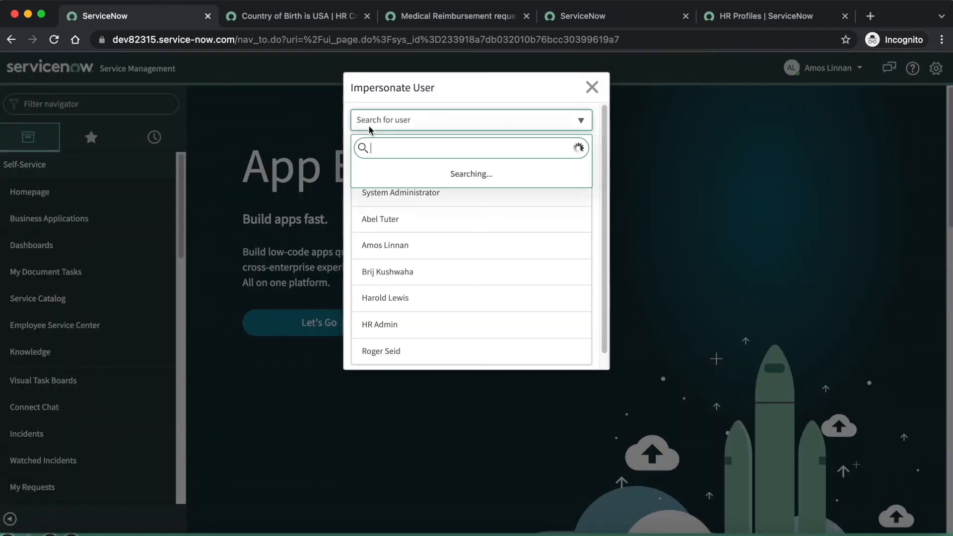
text(hr ad)
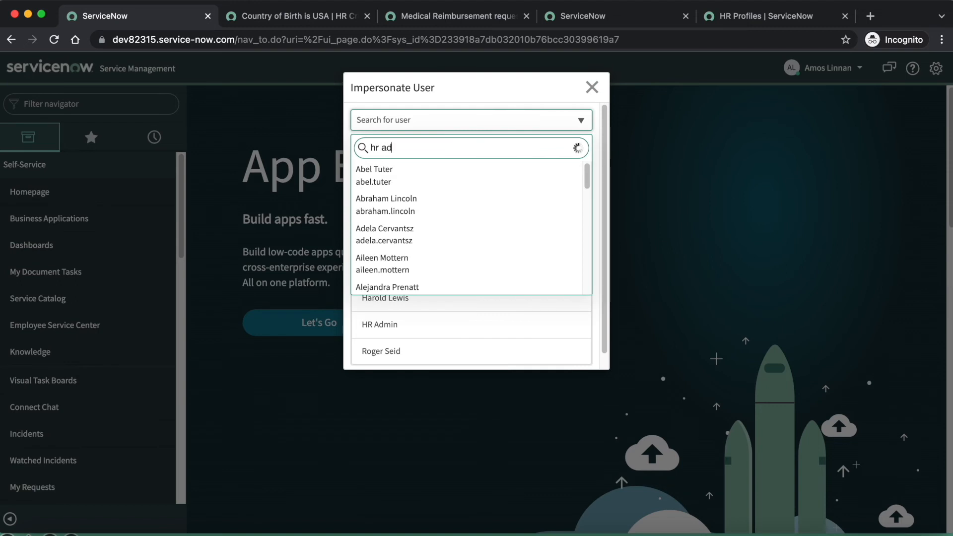
click(400, 182)
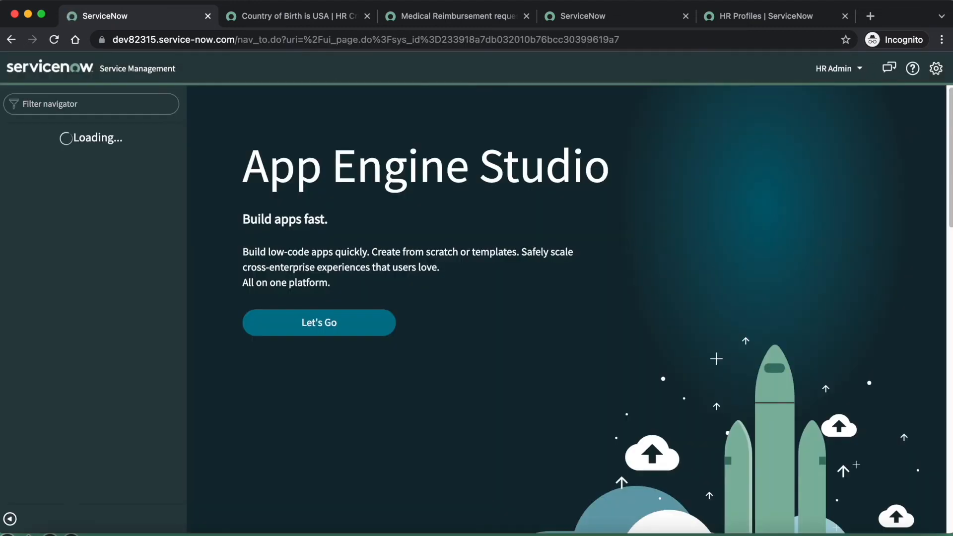
Reload the "Country of Birth is USA" HR criteria record and create a related user criteria from it
click(283, 21)
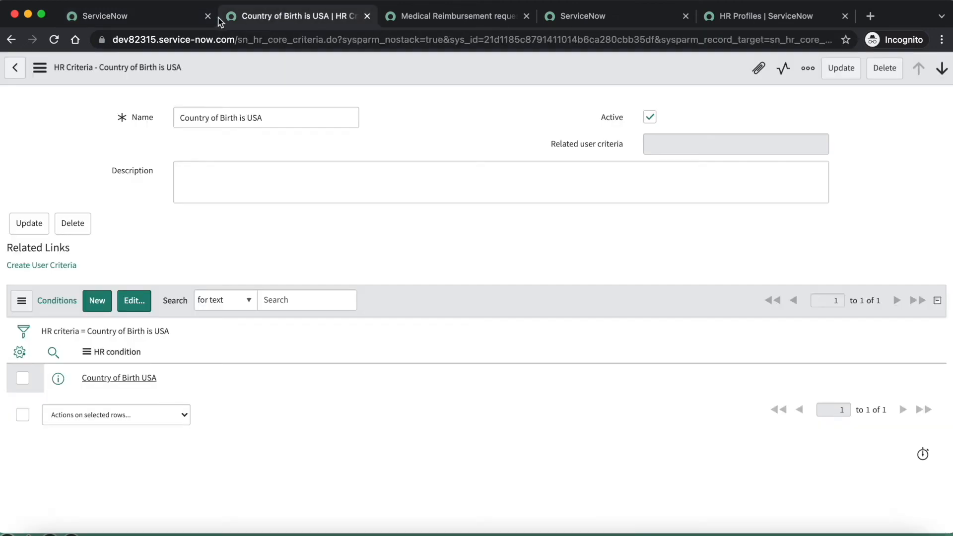
click(54, 39)
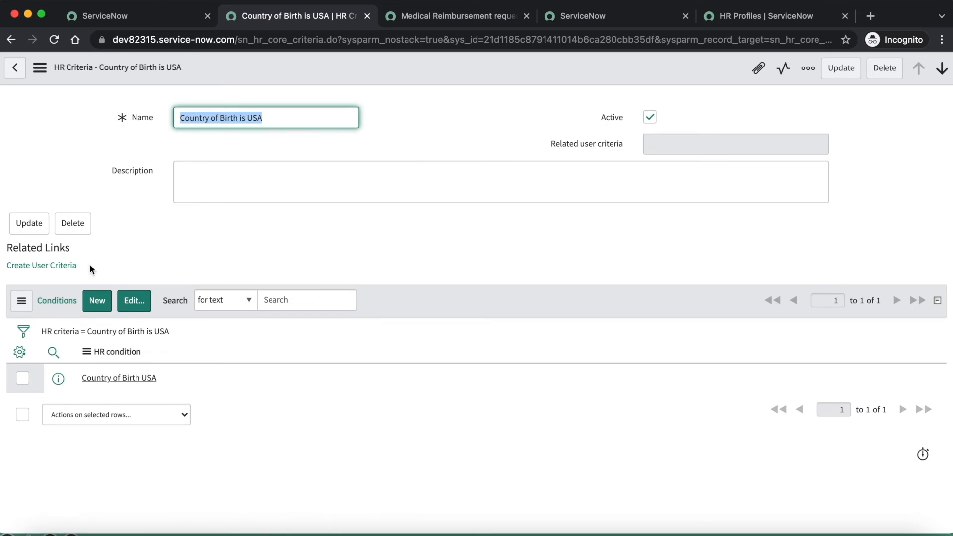
click(65, 270)
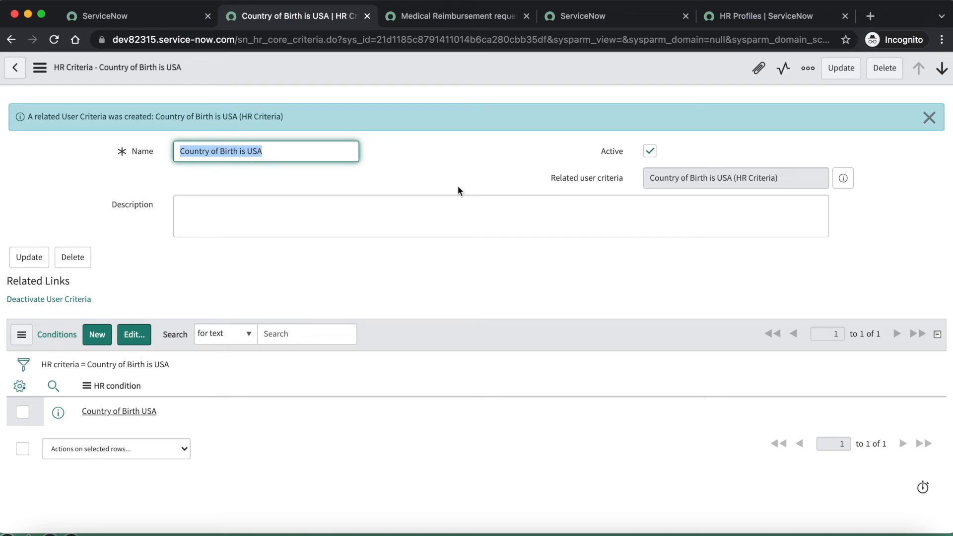
On the main ServiceNow page, filter the navigator for "manage hr" and open Manage HR Catalog
click(179, 16)
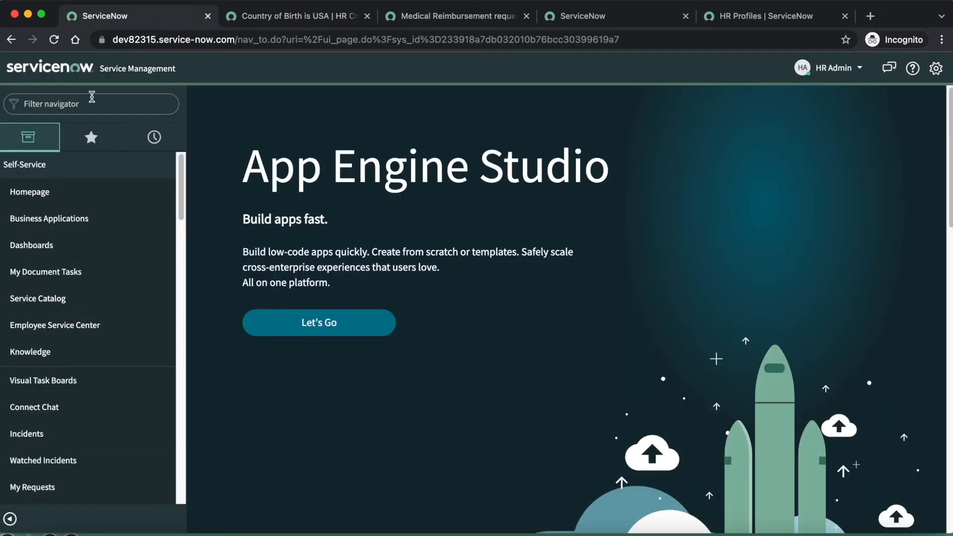
click(90, 101)
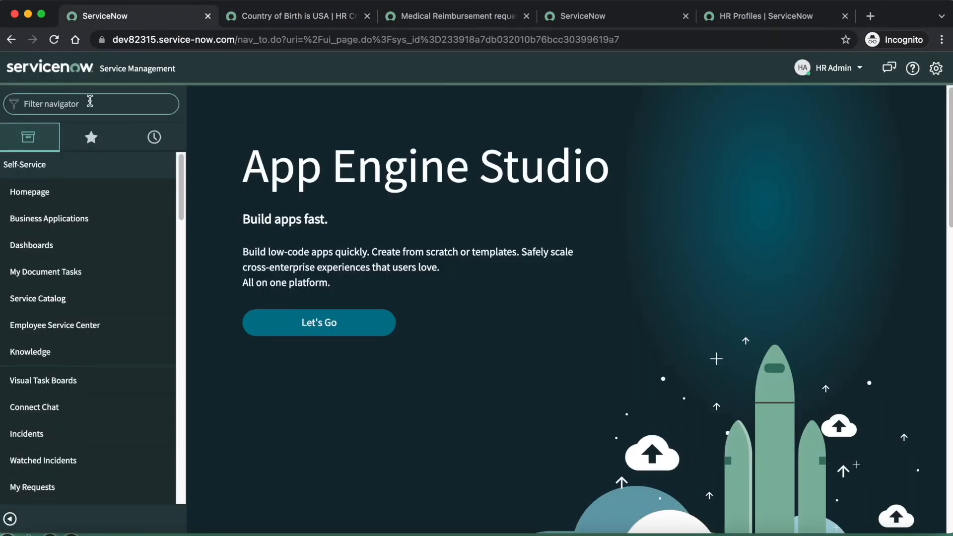
text(mana)
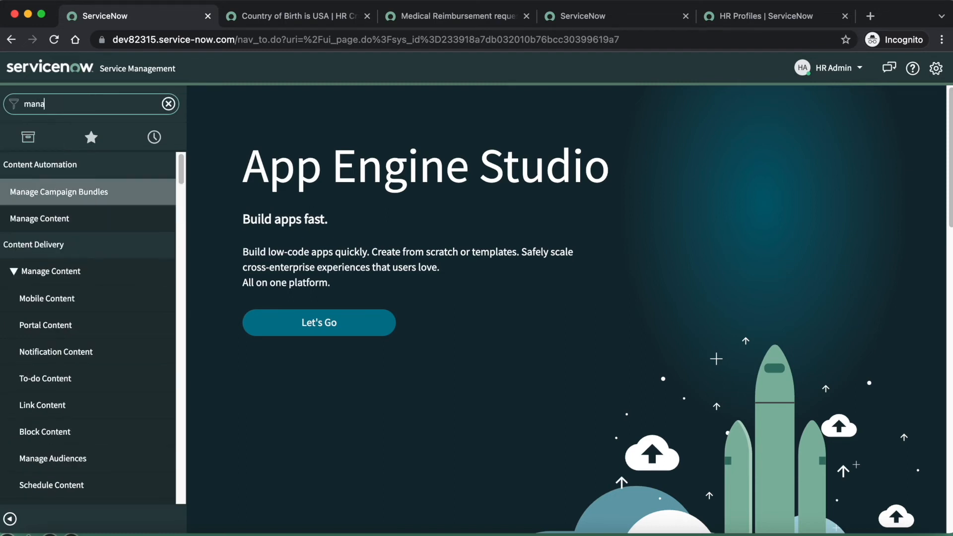
text(ge hr)
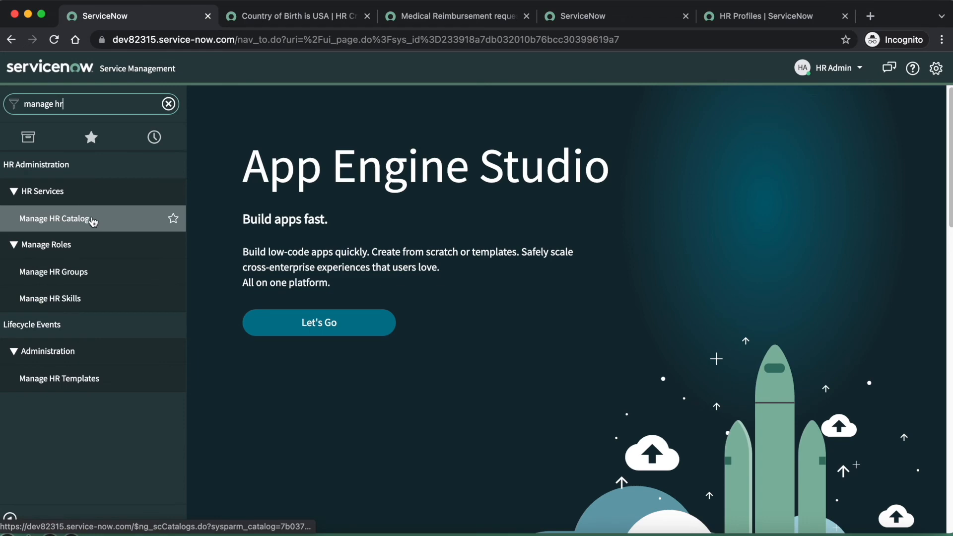
super+click(92, 218)
Show the Payroll category of the Human Resources catalog and open the Payroll Inquiry item for editing
click(782, 16)
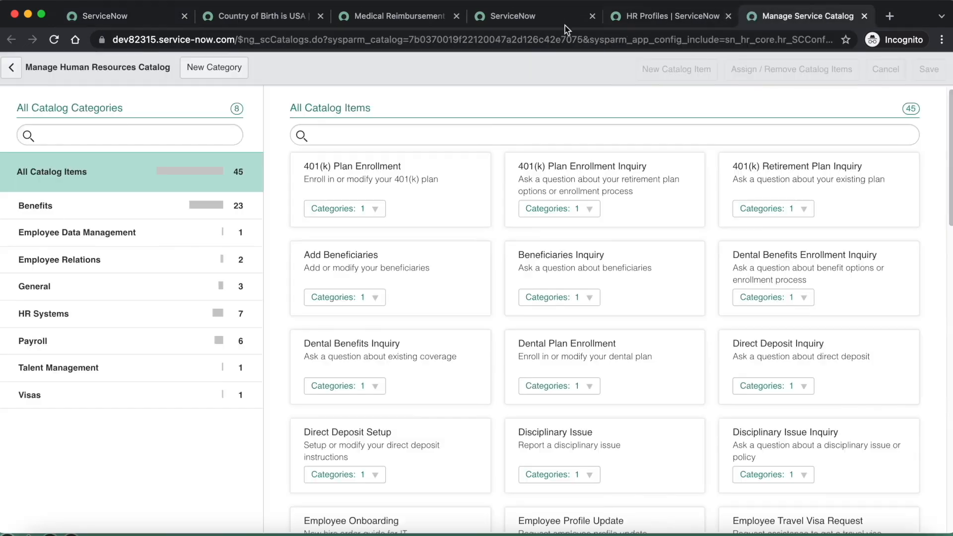
click(54, 343)
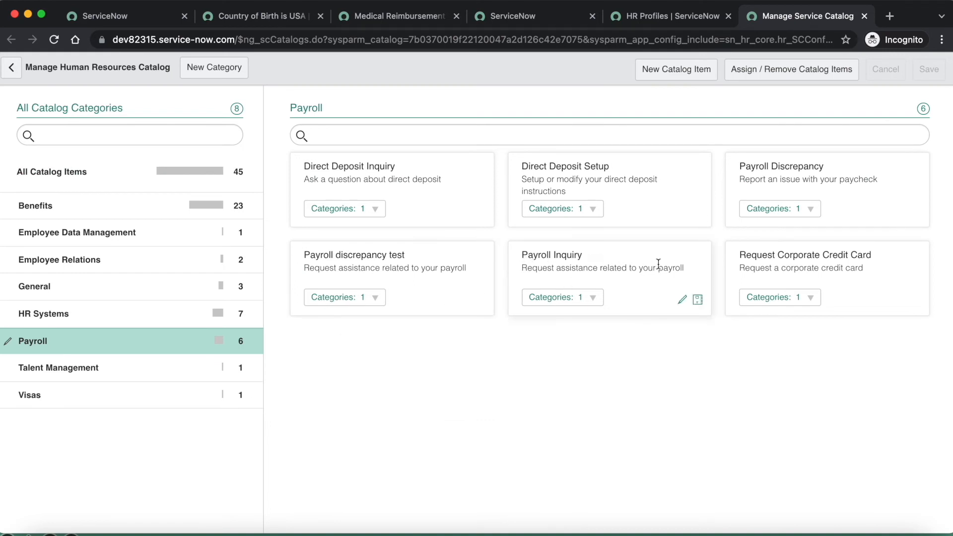
click(682, 300)
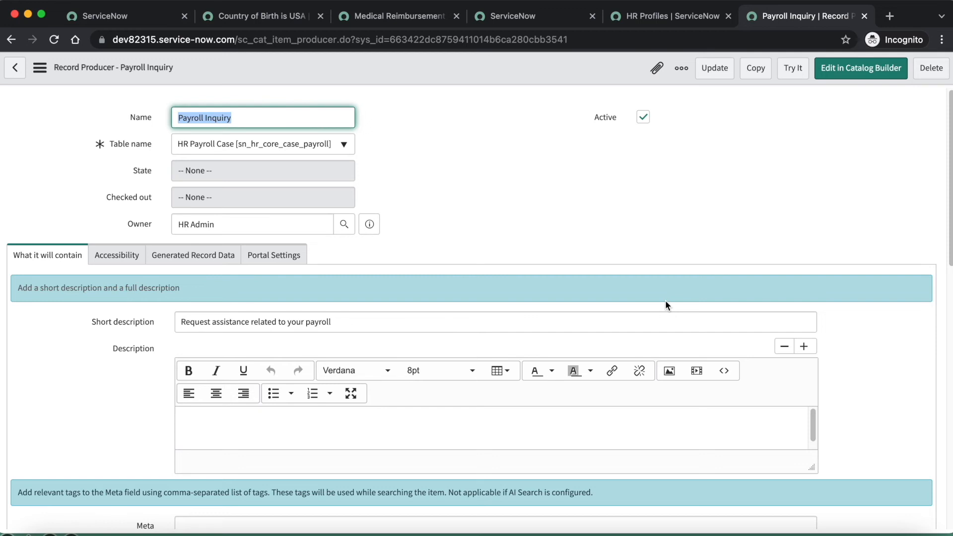
Open the Employee Service Center at dev82315.service-now.com/esc in a new browser tab
click(889, 17)
text(dev8)
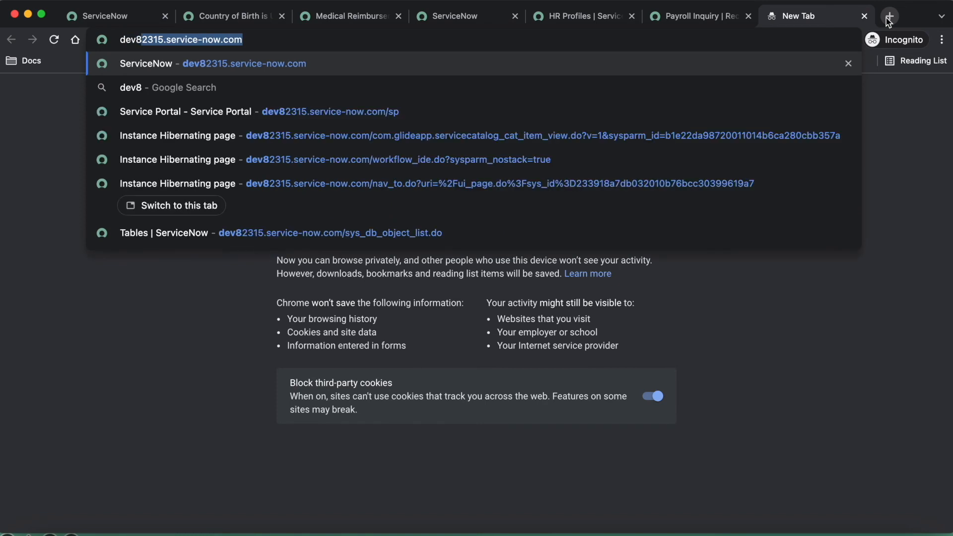
key(Right)
text(/esc)
key(Return)
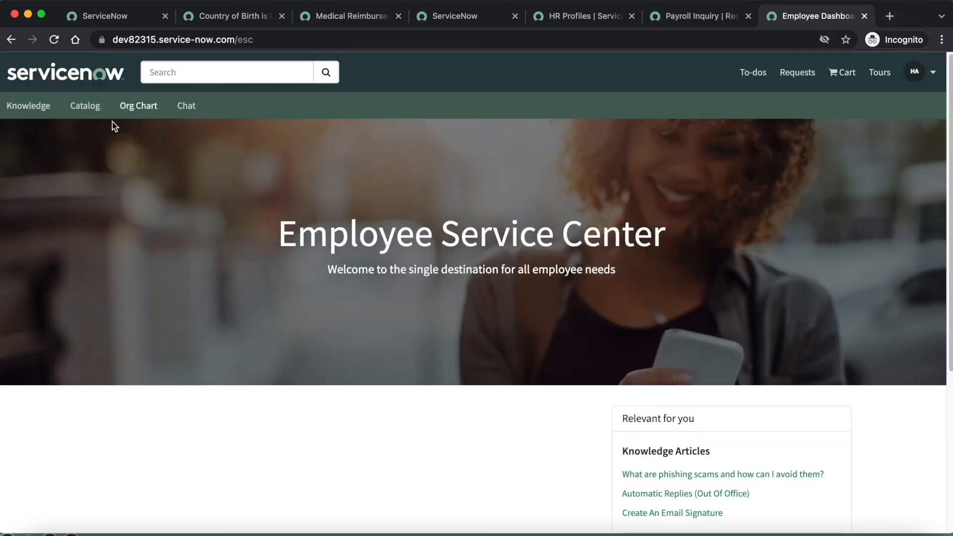
Open the Employee Service Center catalog and show the items in the Payroll category
click(90, 117)
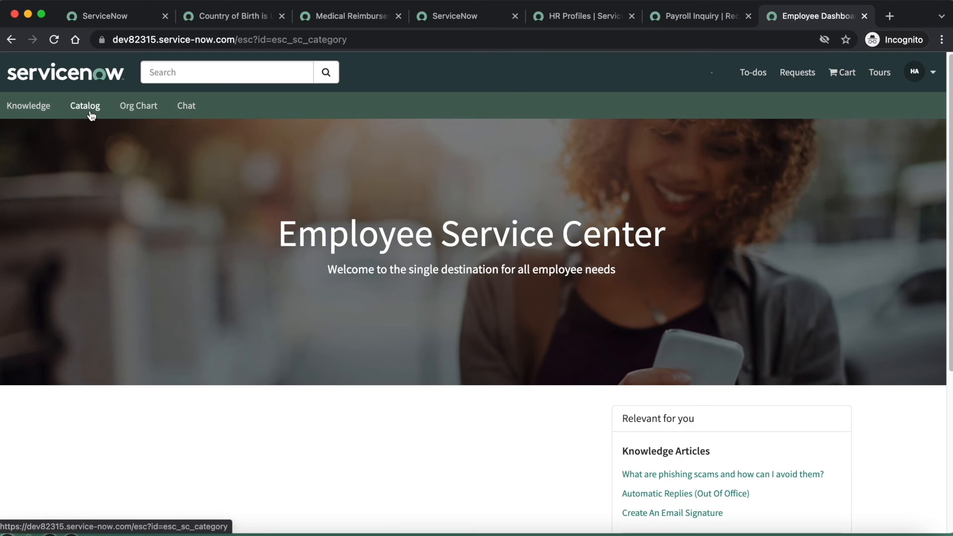
scroll(139, 409, down, 4)
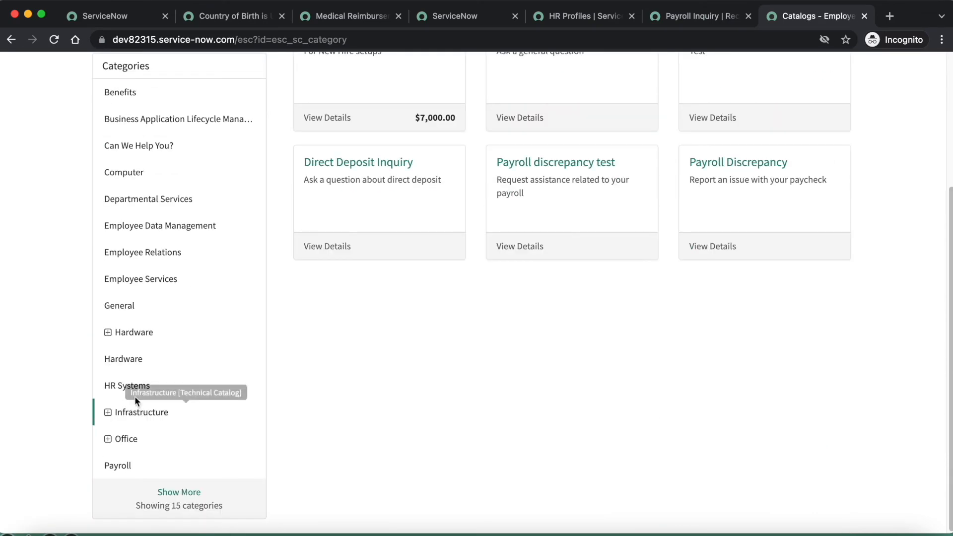
click(129, 465)
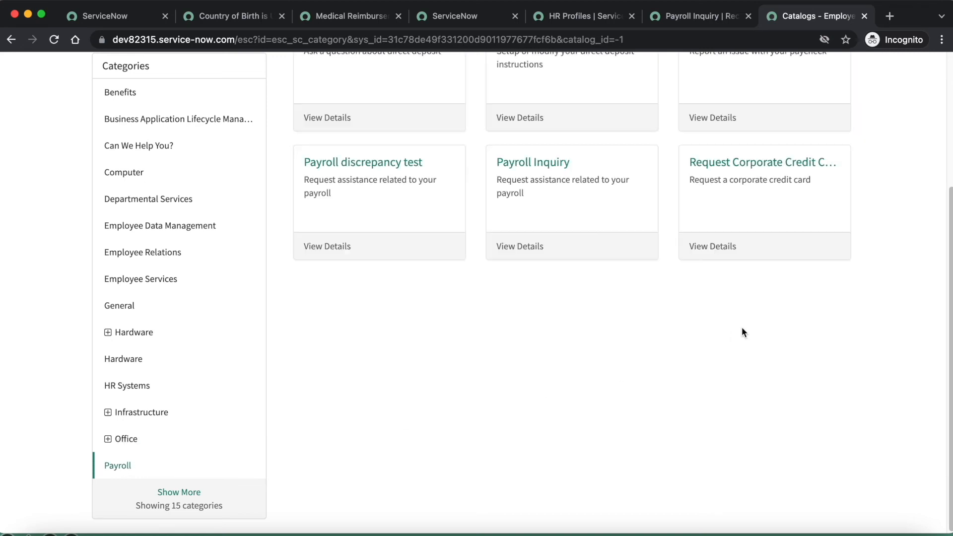
Open the Payroll Inquiry request form, and check the employees' countries of birth in the HR Profiles list
click(548, 168)
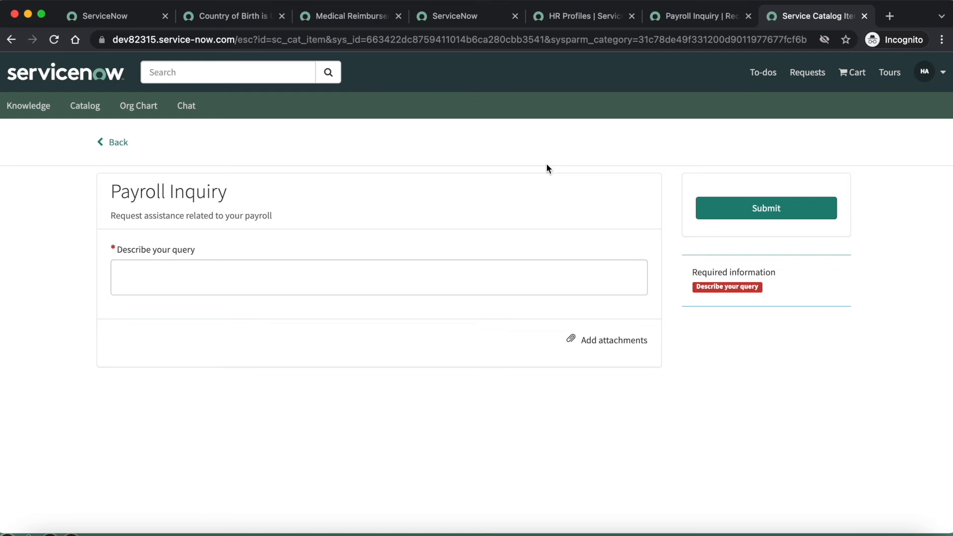
click(576, 19)
scroll(361, 342, down, 5)
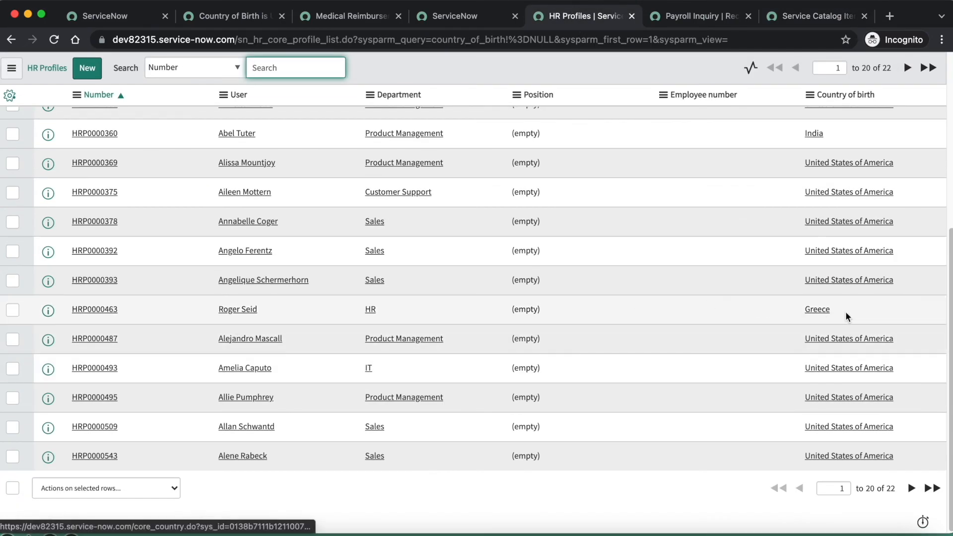
Impersonate the employee born in Greece, and reload the Payroll Inquiry form in the Employee Service Center to check access
click(130, 23)
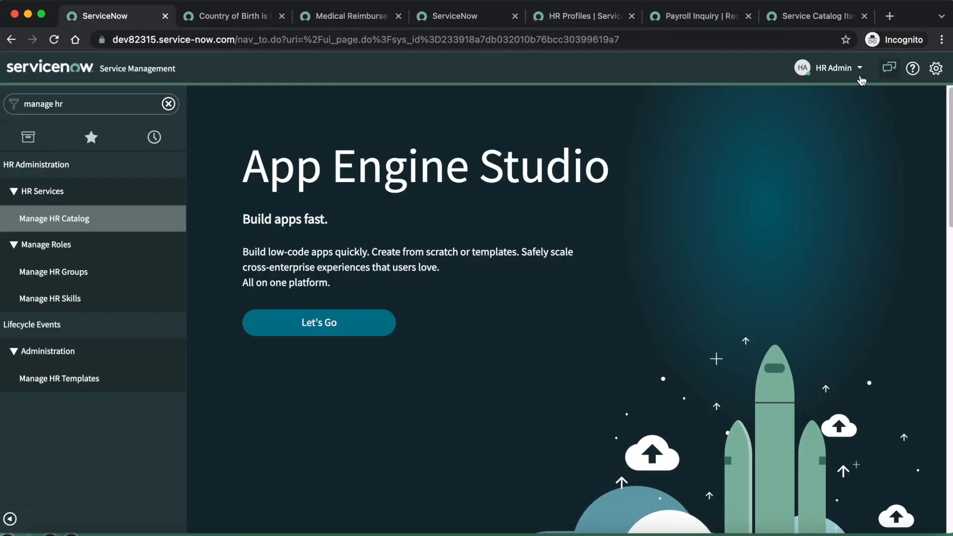
click(827, 72)
click(825, 130)
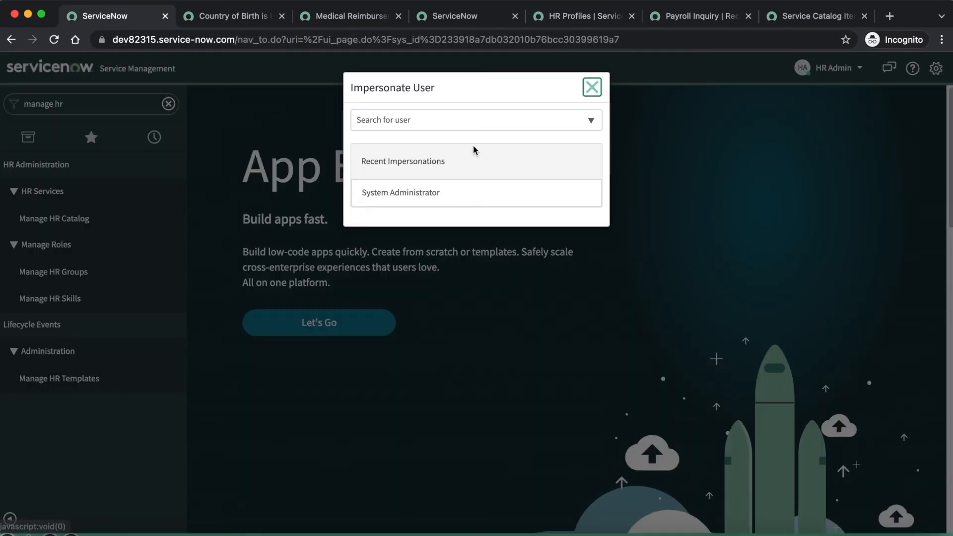
click(387, 123)
text(roger)
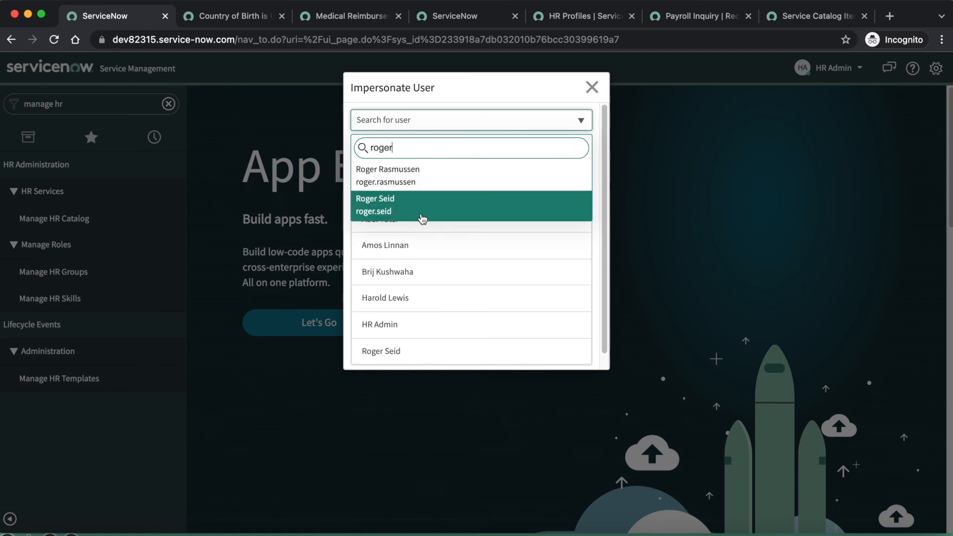
click(423, 215)
click(806, 18)
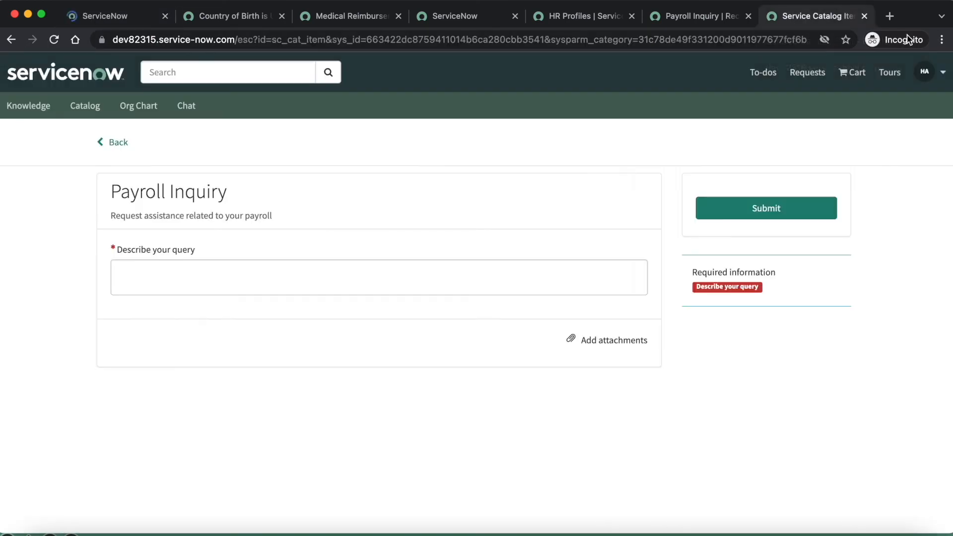
click(55, 39)
Switch the impersonation on the main ServiceNow page back to HR Admin
click(125, 12)
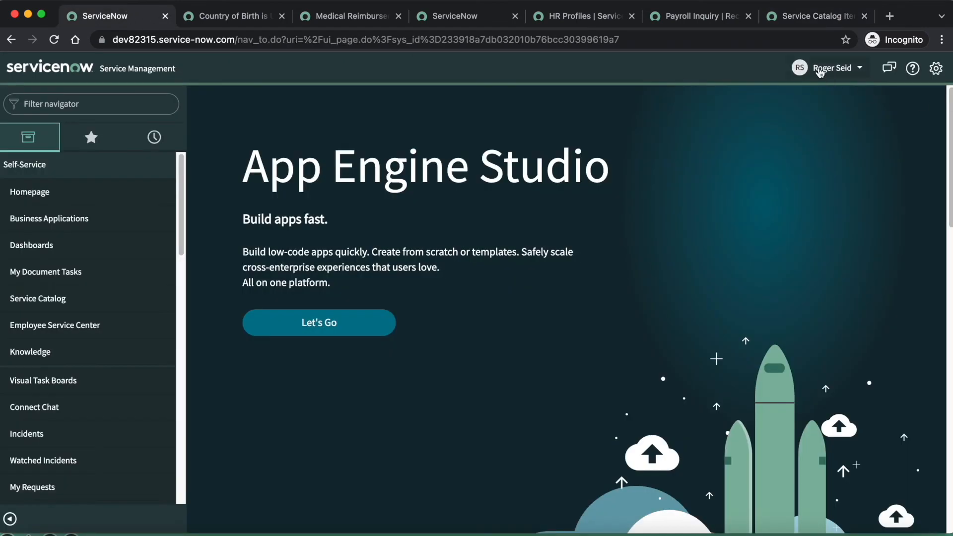
click(846, 71)
click(817, 127)
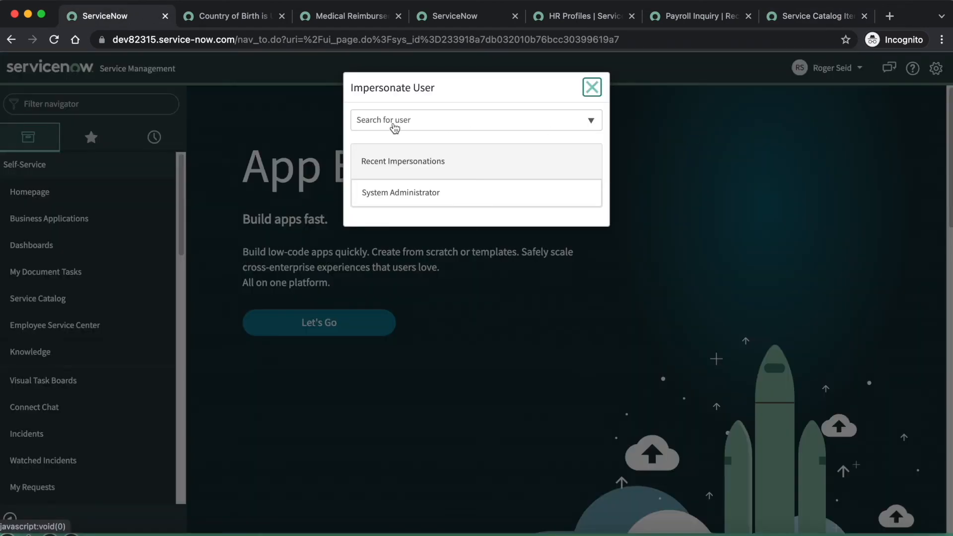
click(393, 125)
text(hr ad)
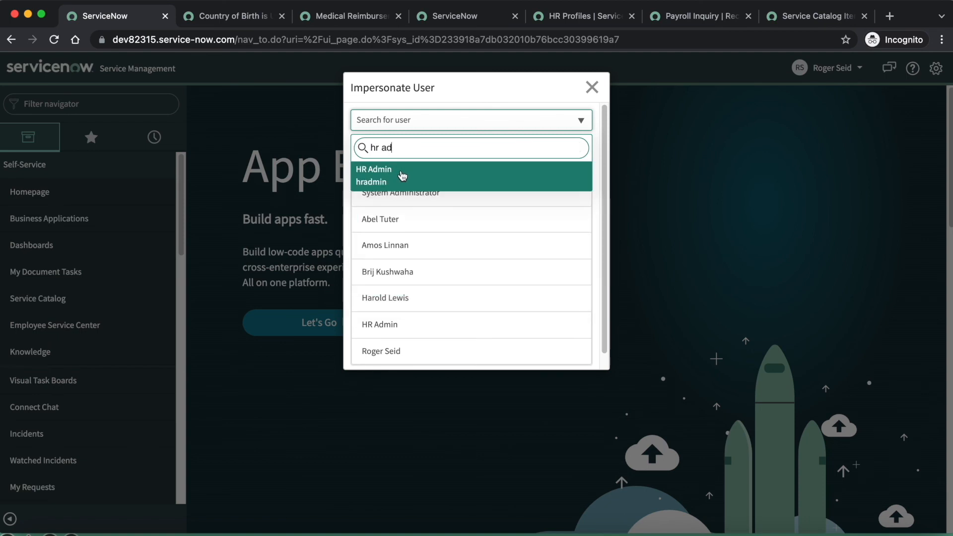
click(401, 173)
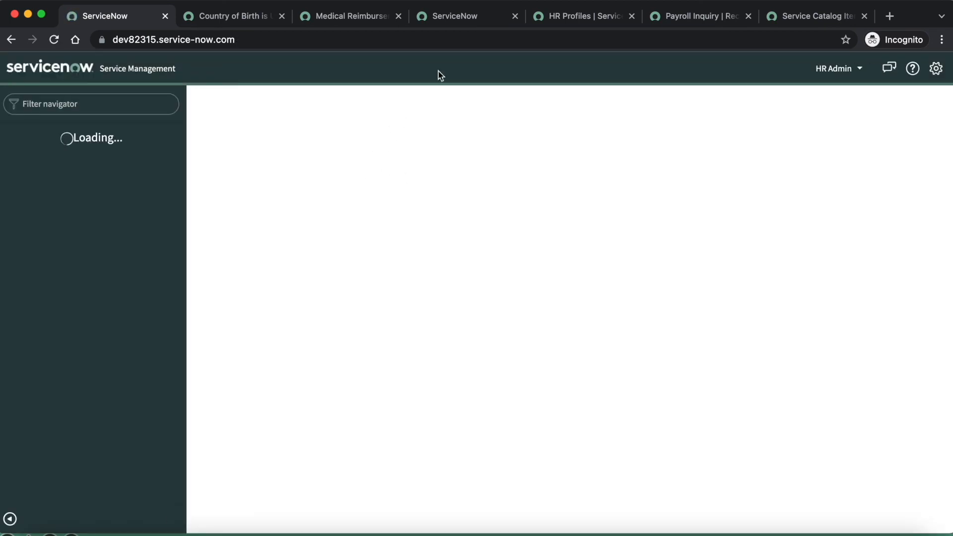
Review the open "Country of Birth is USA" HR criteria record and its related user criteria
click(422, 22)
click(327, 19)
click(222, 19)
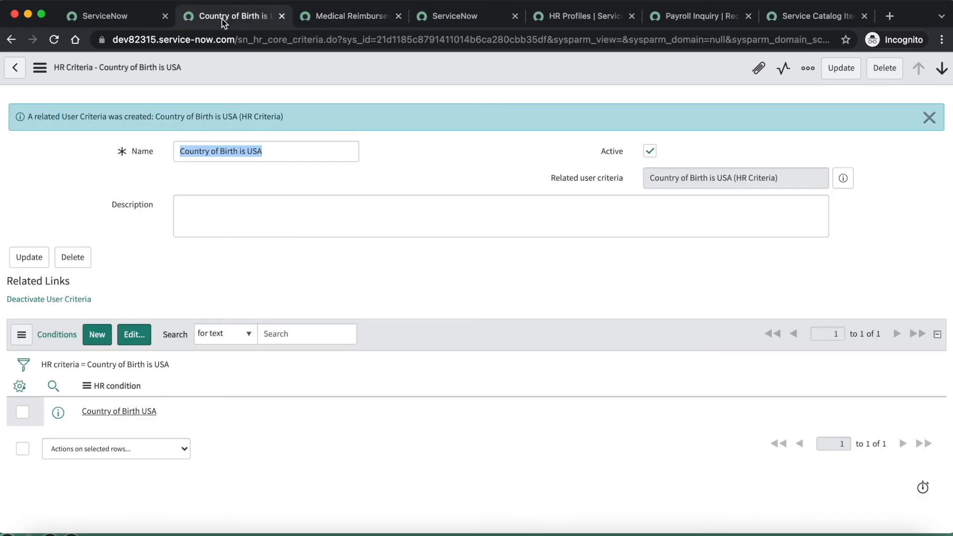
Add "Country of Birth is USA (HR Criteria)" to the Available For list of the Payroll Inquiry record producer and save it
click(684, 17)
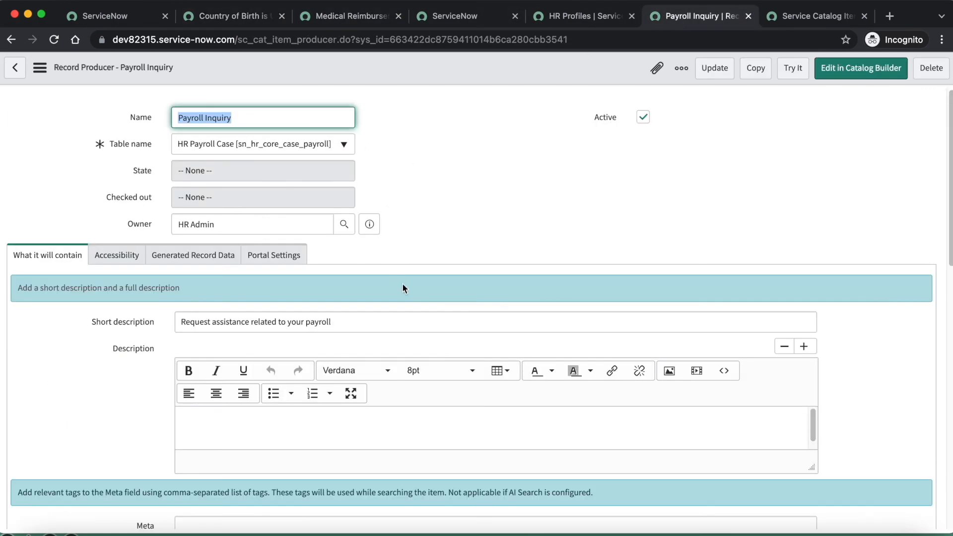
scroll(402, 288, down, 15)
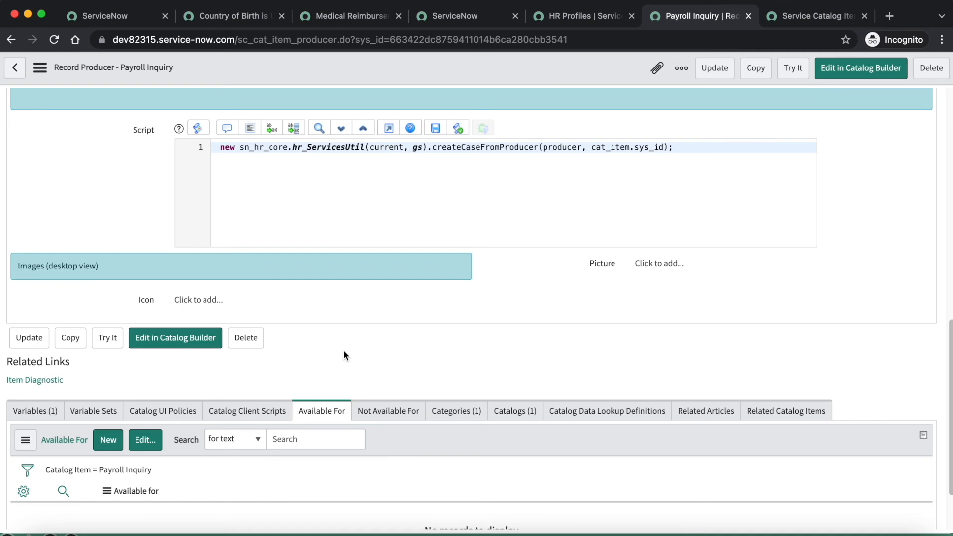
scroll(343, 350, down, 1)
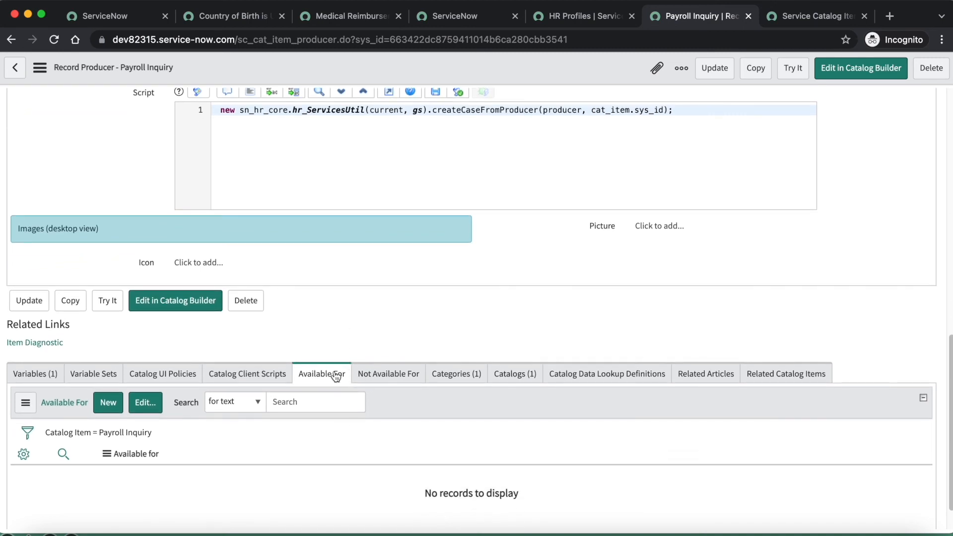
click(146, 407)
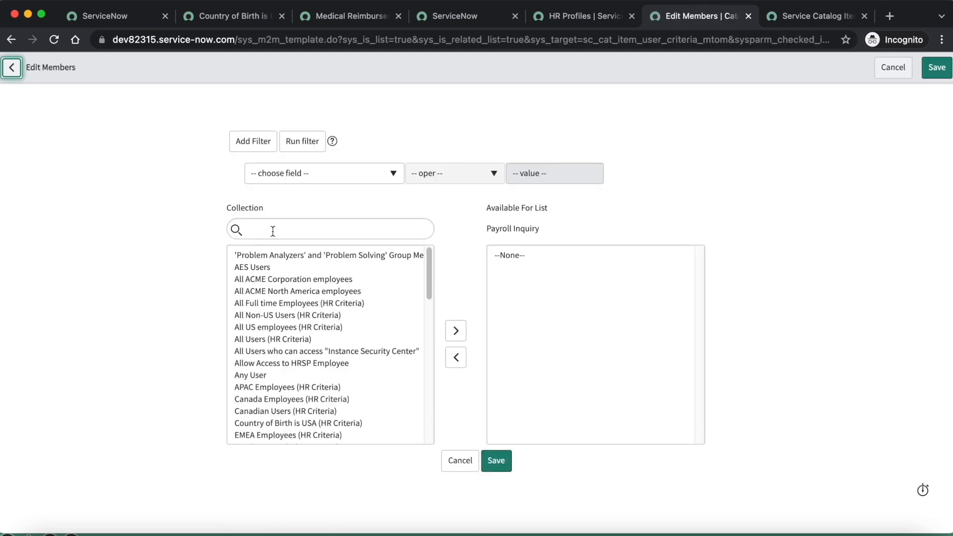
click(272, 230)
text(cou)
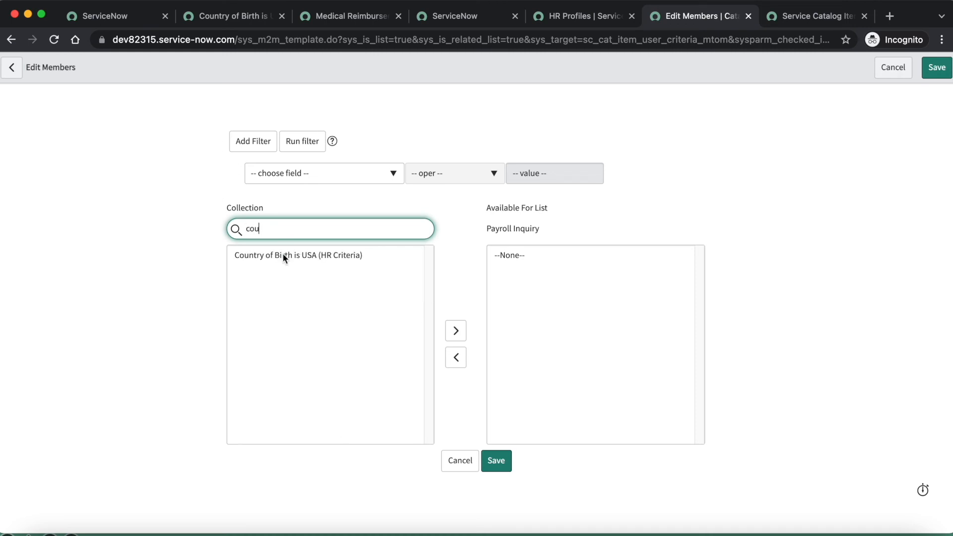
click(312, 254)
click(458, 331)
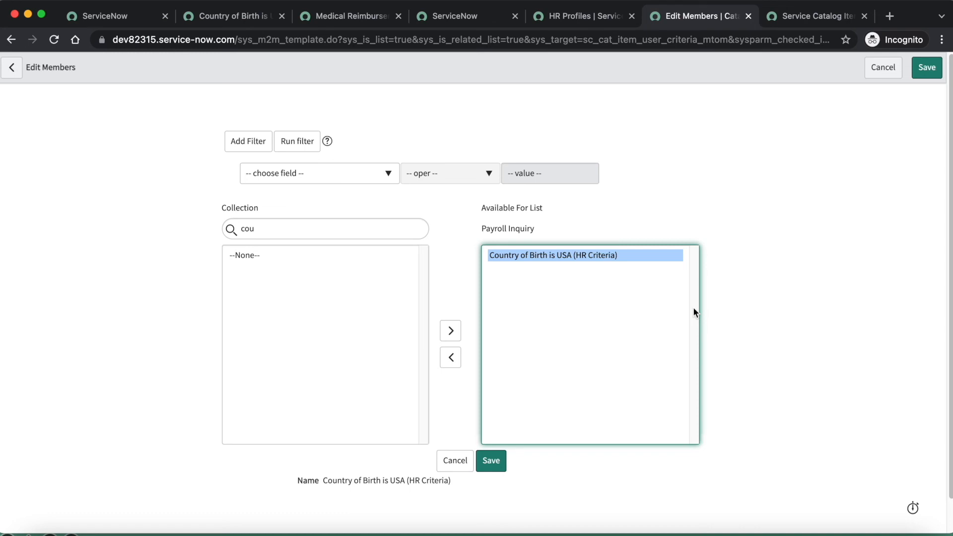
click(499, 463)
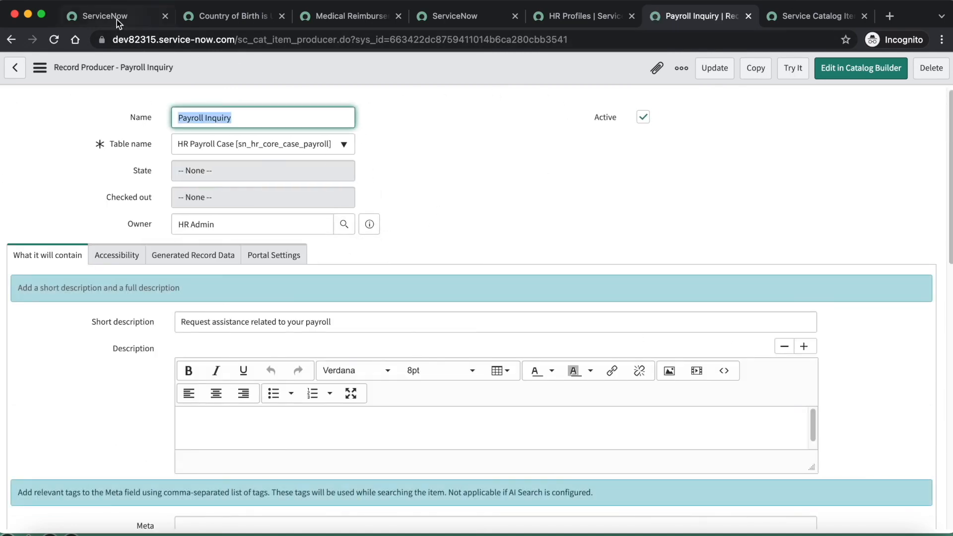
Impersonate the Greece-born employee again, and retest the Payroll Inquiry form by reloading it with the restriction applied
click(117, 20)
click(842, 69)
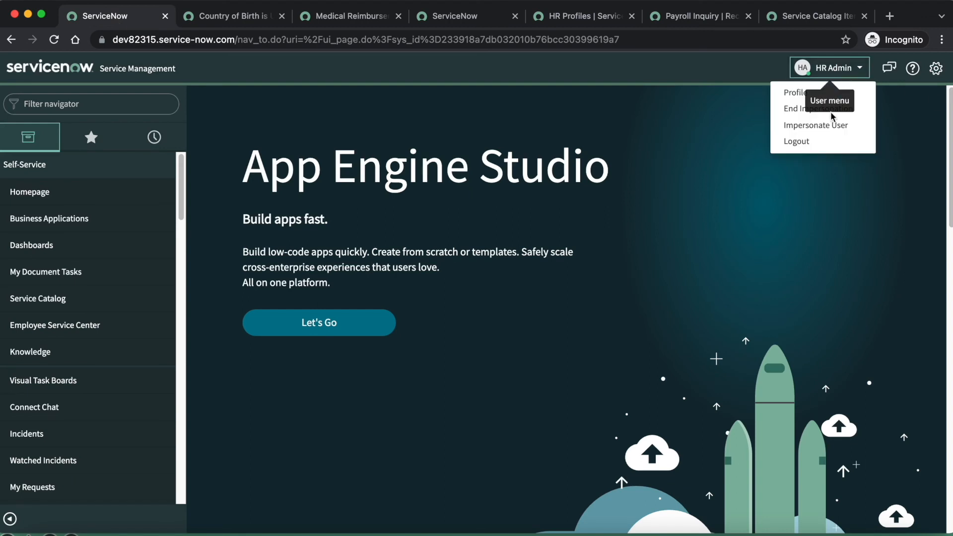
click(844, 133)
click(392, 123)
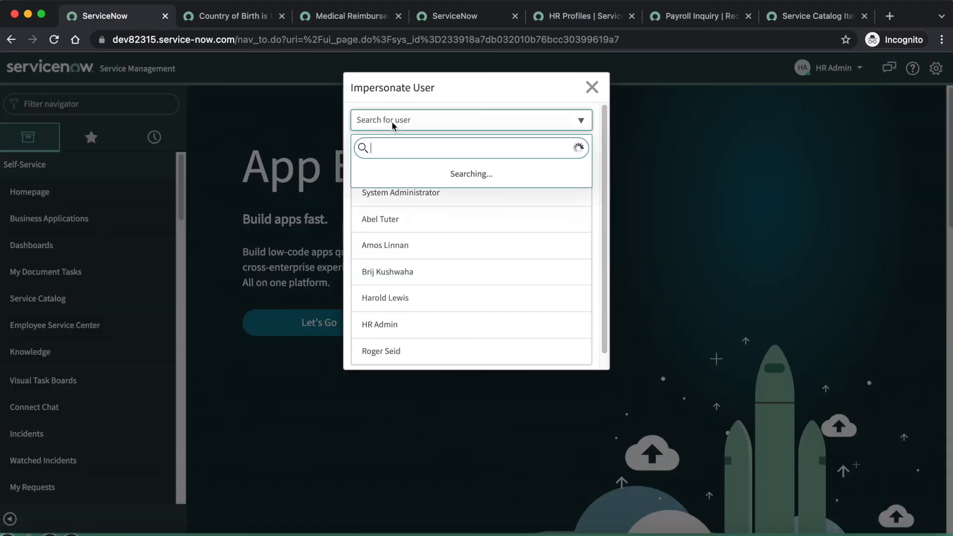
text(roger)
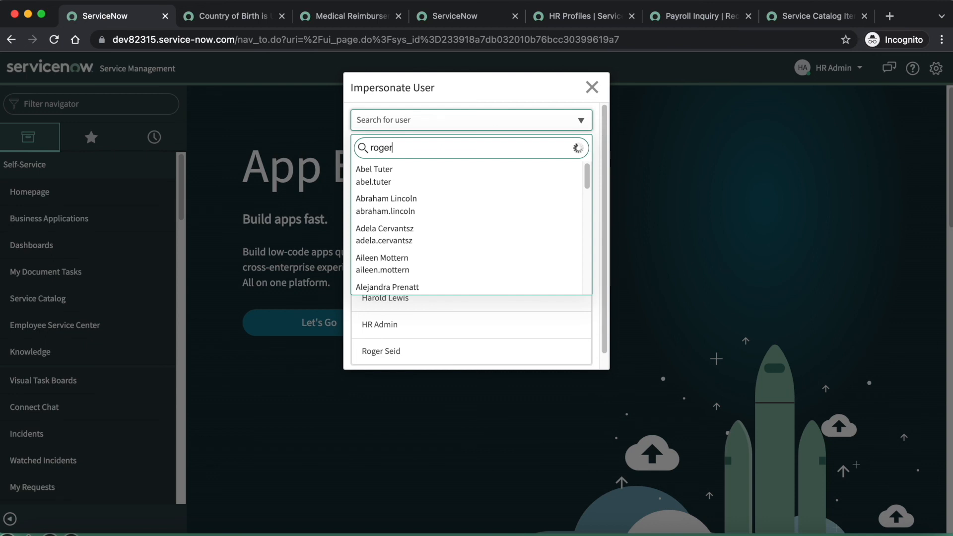
click(390, 212)
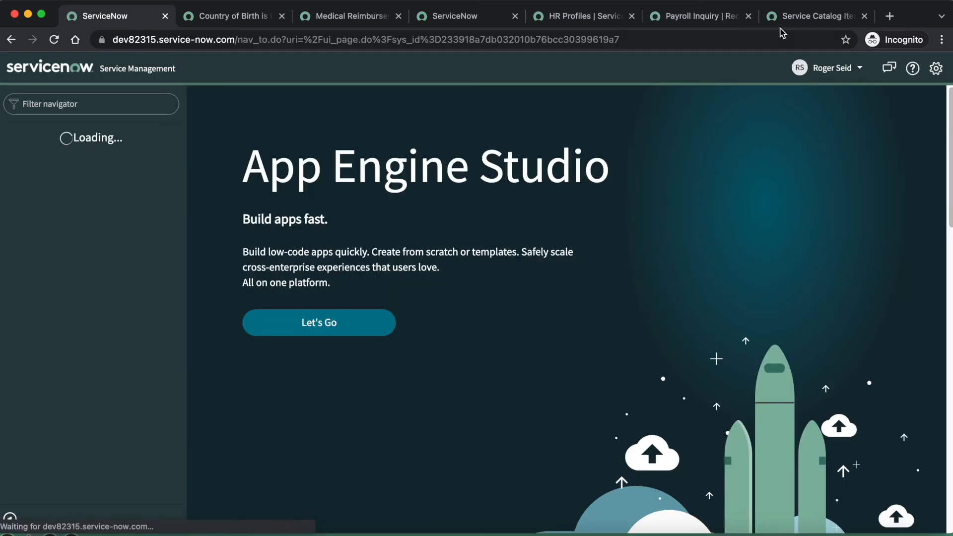
click(793, 18)
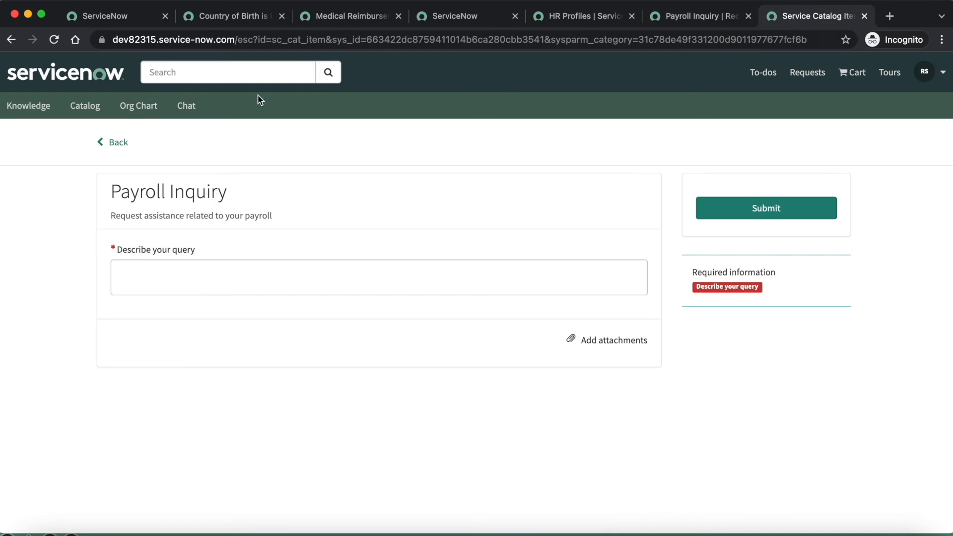
click(54, 40)
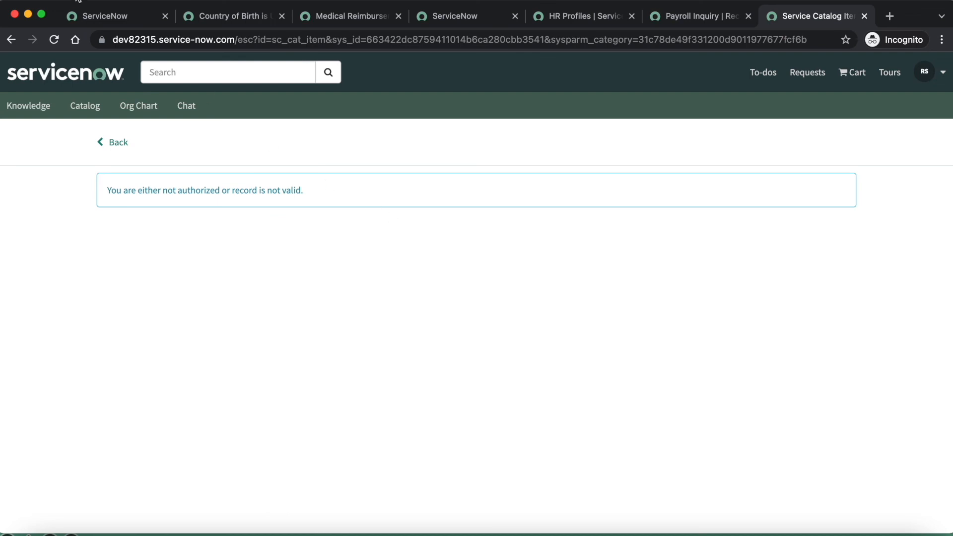
Impersonate the third user under Recent Impersonations, and reload the Payroll Inquiry form to test that employee's access
click(125, 14)
click(834, 72)
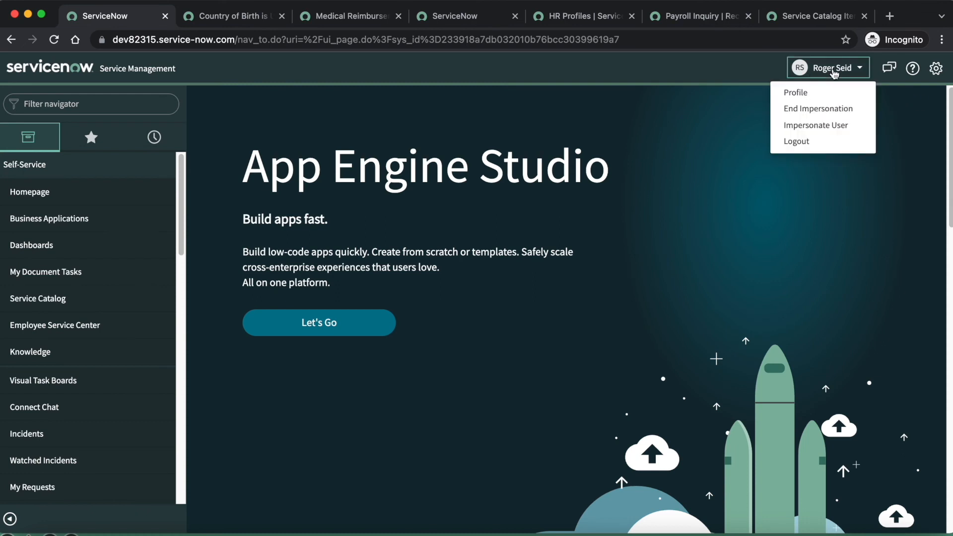
click(816, 125)
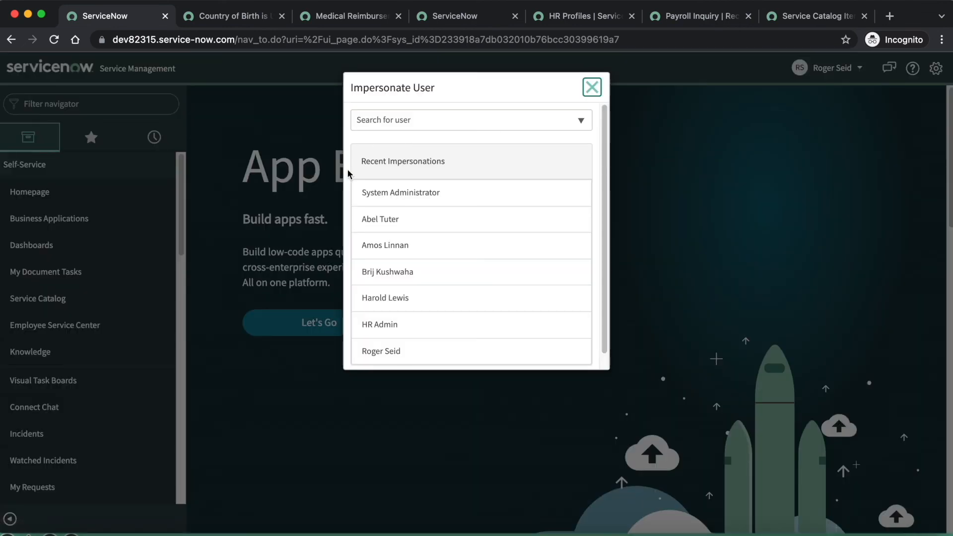
click(402, 247)
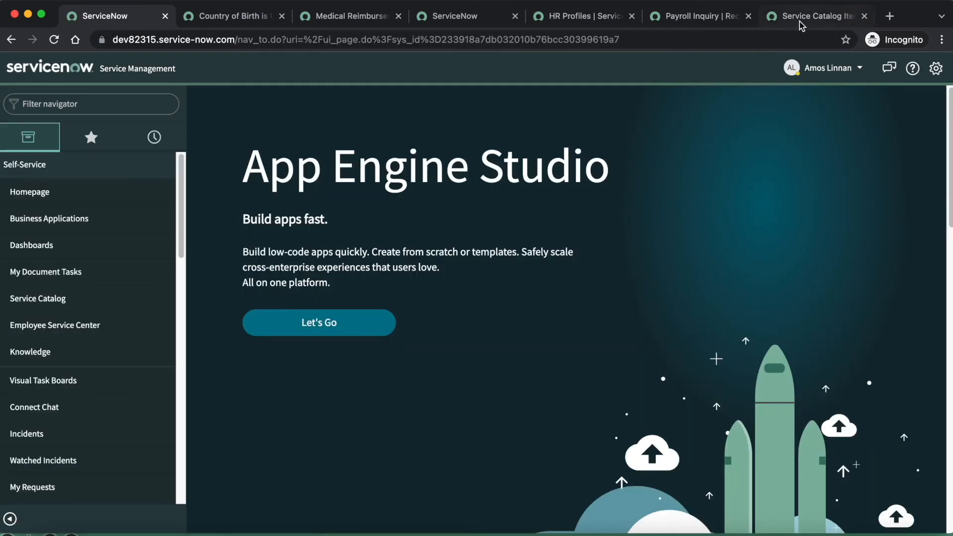
click(807, 19)
click(60, 40)
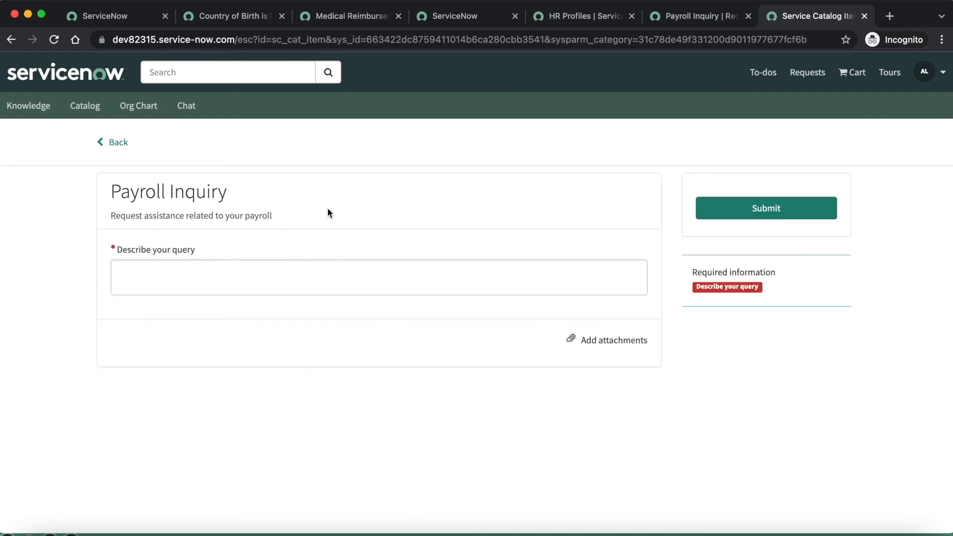
Impersonate the employee whose country of birth is India, and reload the Payroll Inquiry form to test access
click(127, 21)
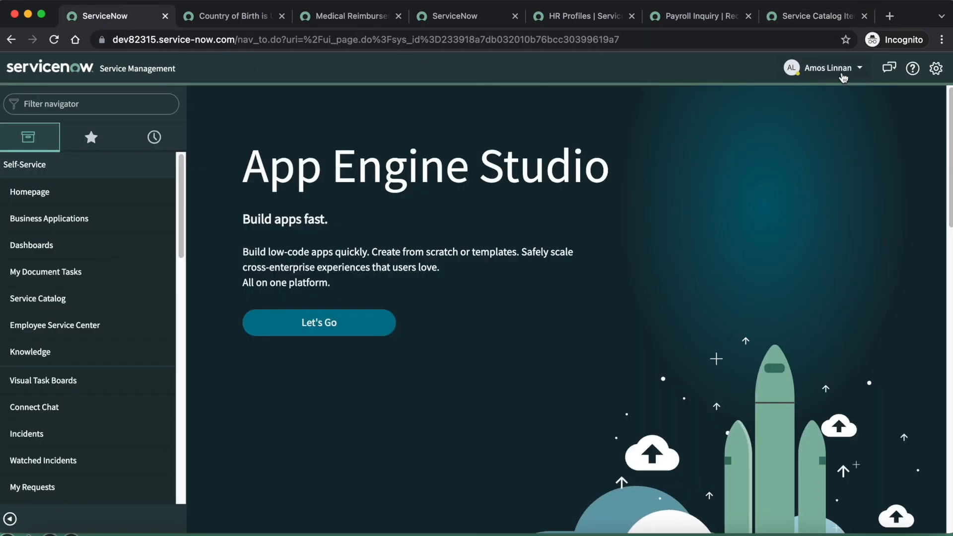
click(841, 74)
click(828, 126)
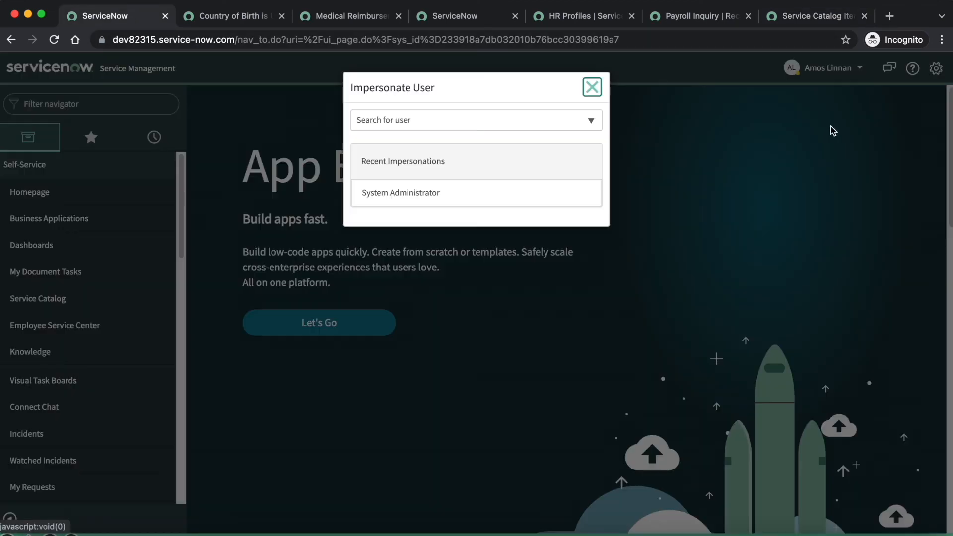
click(388, 127)
text(abel)
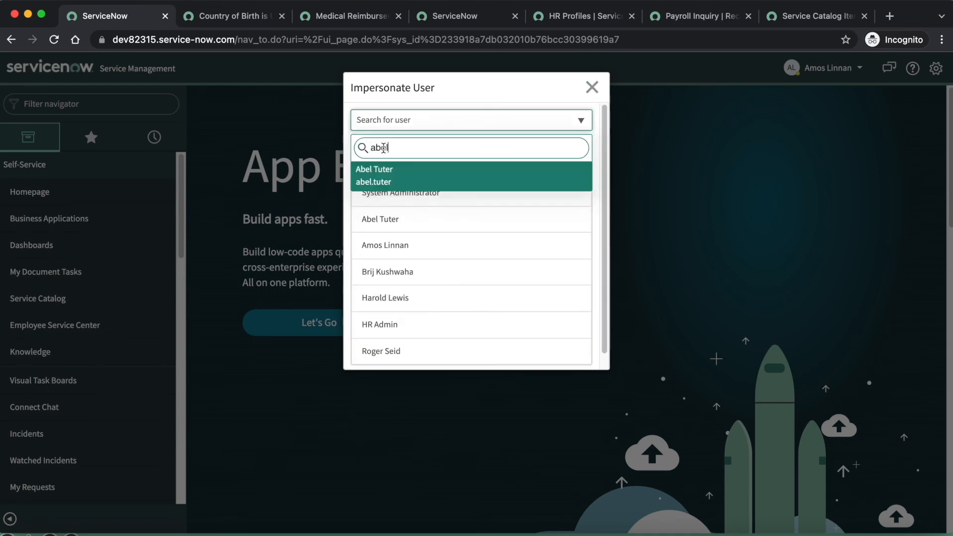
click(394, 182)
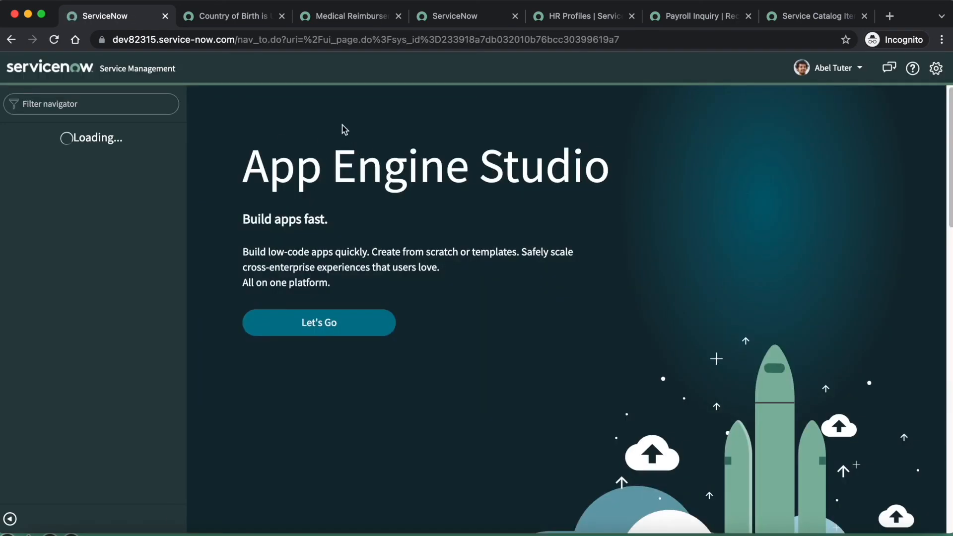
click(806, 22)
click(54, 39)
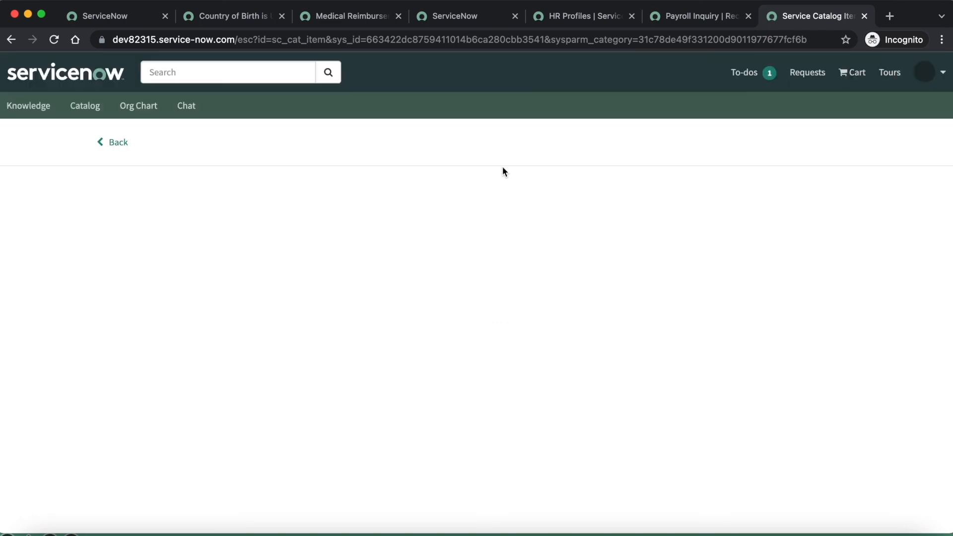